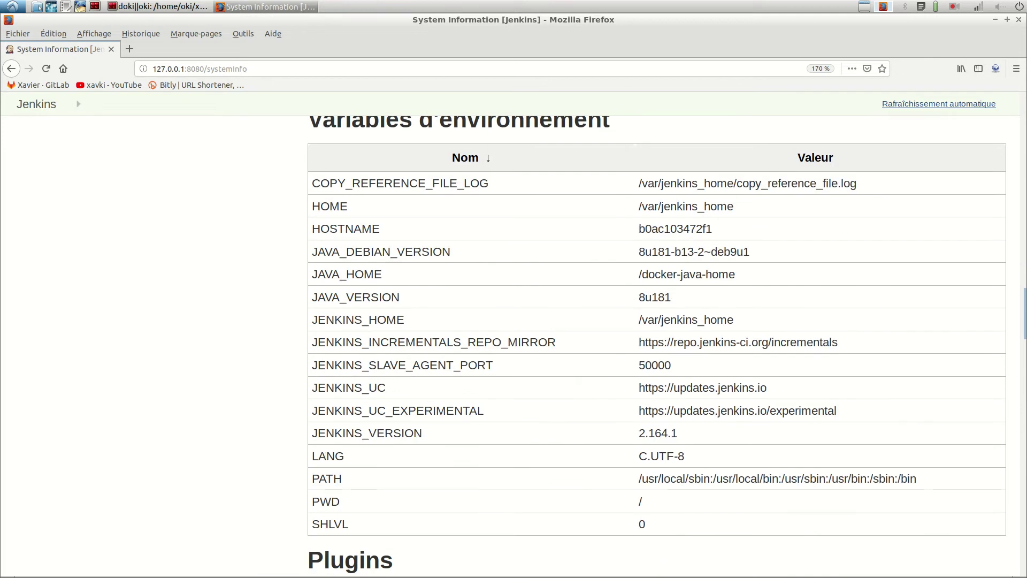
Return to the Jenkins administration page and review the available management options.
{"action": "left_click", "coordinate": [11, 69]}
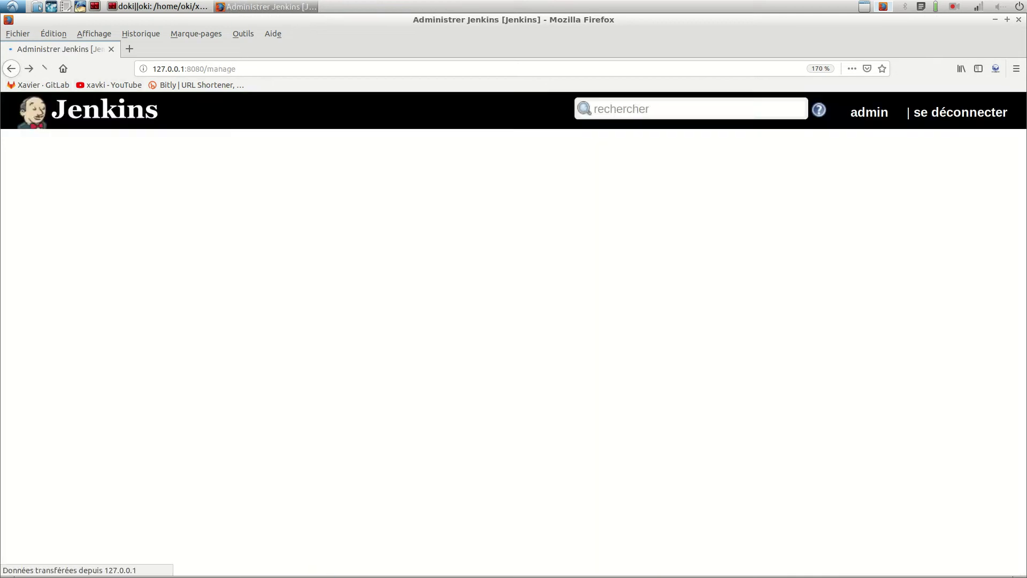
{"action": "scroll", "coordinate": [522, 347], "scroll_direction": "down", "scroll_amount": 10}
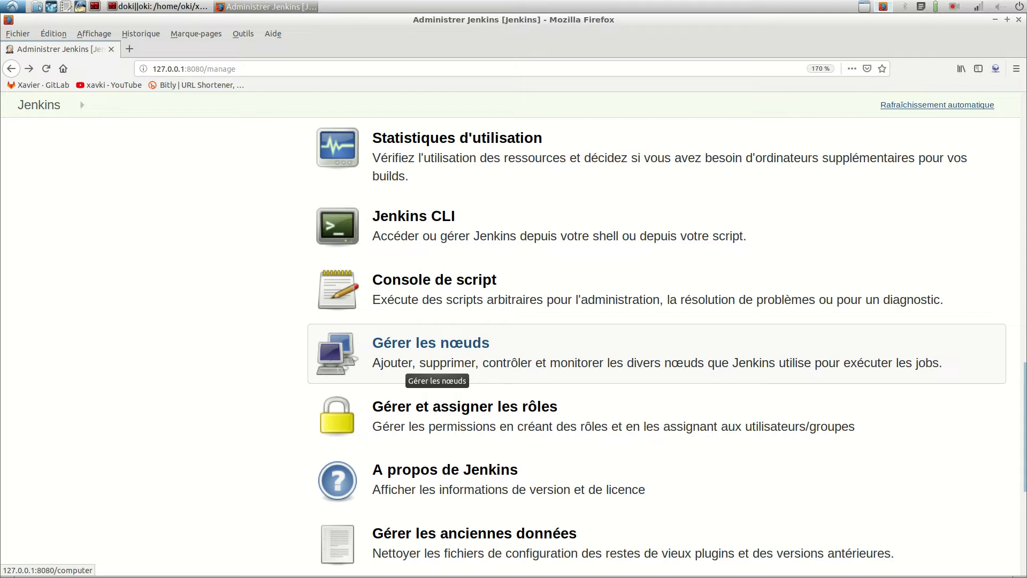
{"action": "scroll", "coordinate": [407, 369], "scroll_direction": "down", "scroll_amount": 4}
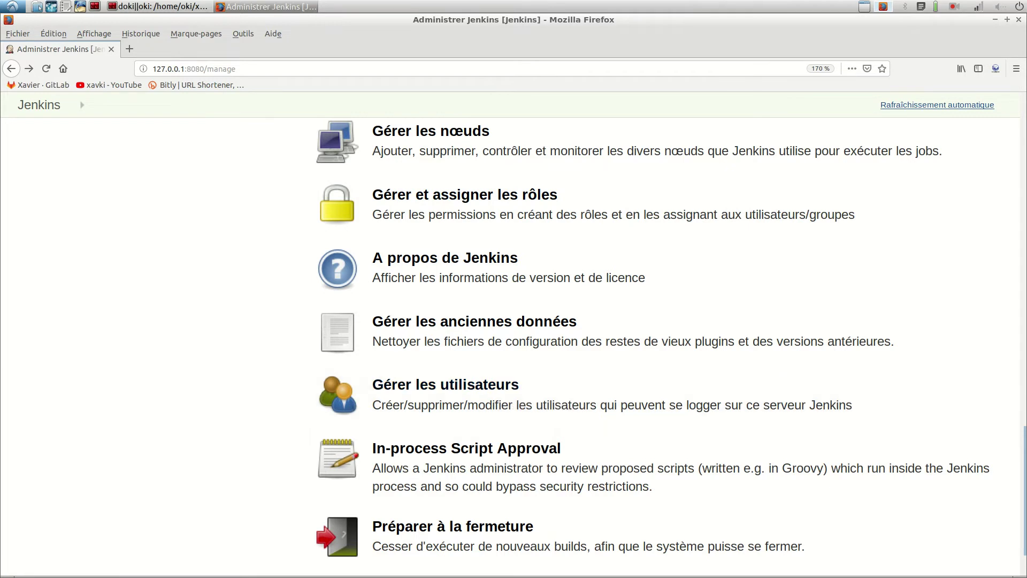
{"action": "scroll", "coordinate": [514, 345], "scroll_direction": "down", "scroll_amount": 1}
{"action": "scroll", "coordinate": [514, 345], "scroll_direction": "up", "scroll_amount": 7}
{"action": "scroll", "coordinate": [513, 334], "scroll_direction": "up", "scroll_amount": 8}
{"action": "scroll", "coordinate": [514, 334], "scroll_direction": "down", "scroll_amount": 4}
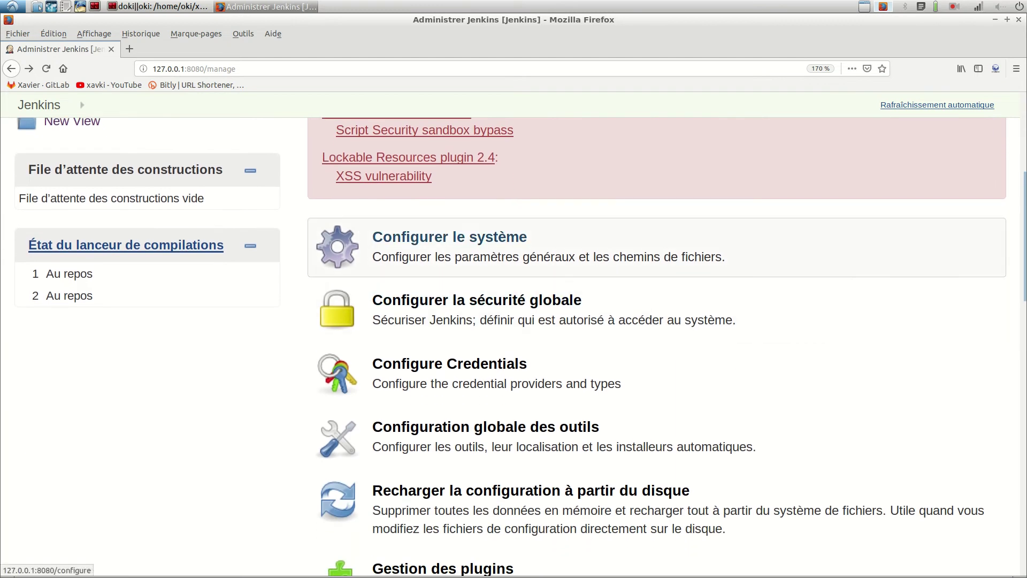
Open the system configuration and read the help on how the home directory is set.
{"action": "left_click", "coordinate": [470, 247]}
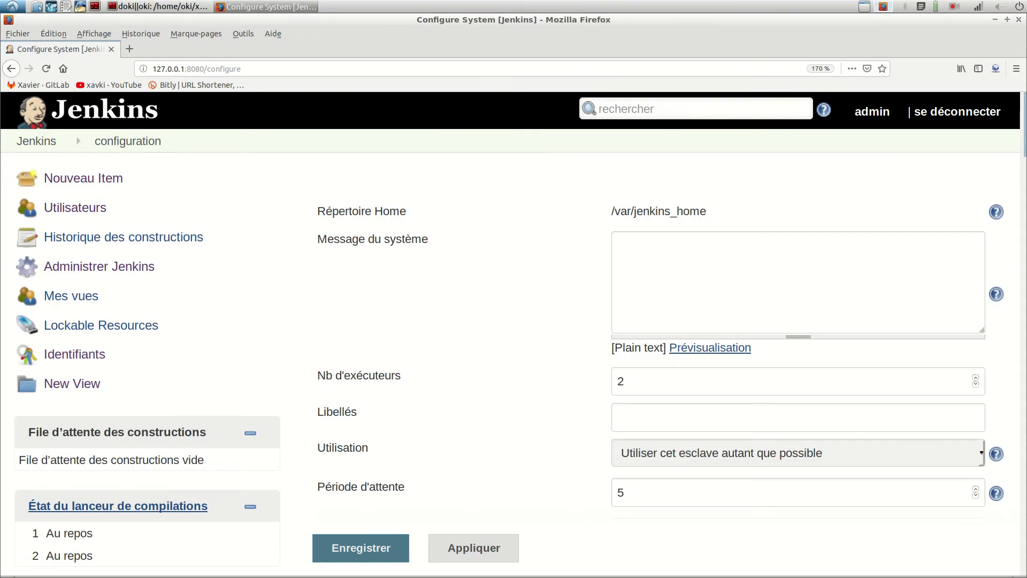
{"action": "left_click_drag", "start_coordinate": [707, 212], "coordinate": [375, 212]}
{"action": "left_click_drag", "start_coordinate": [611, 212], "coordinate": [706, 212]}
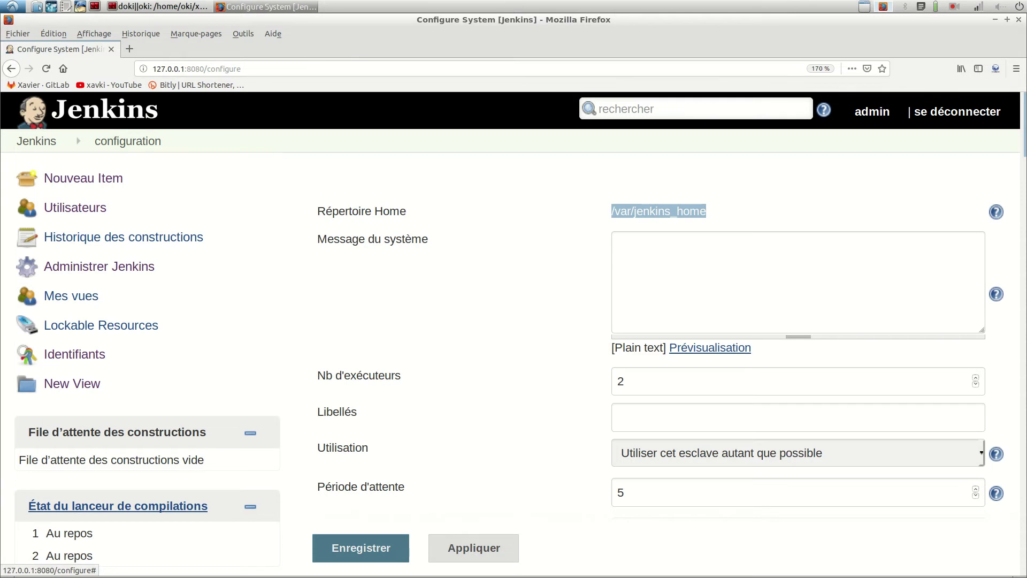
{"action": "left_click", "coordinate": [996, 211]}
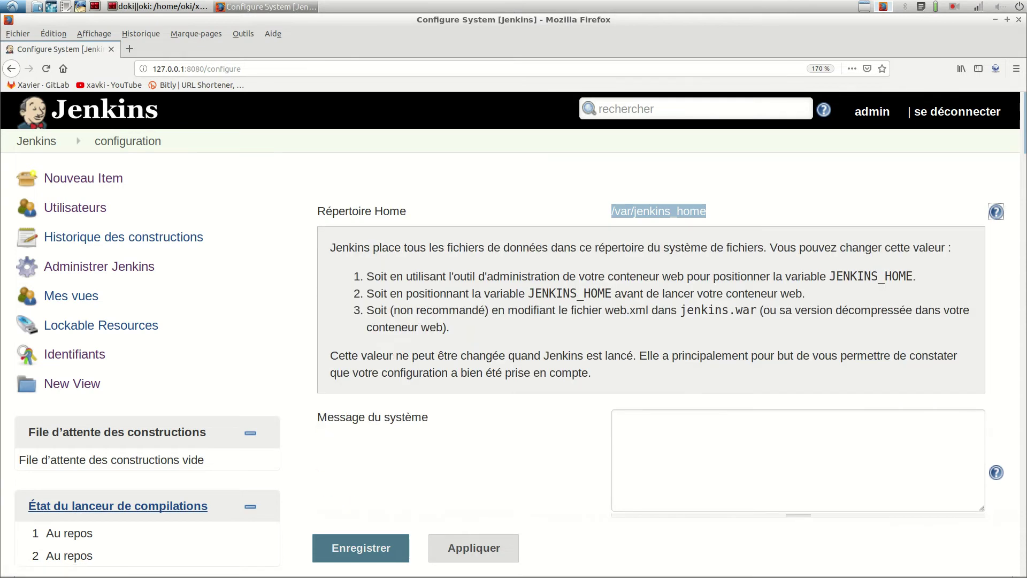
{"action": "left_click_drag", "start_coordinate": [354, 247], "coordinate": [452, 327]}
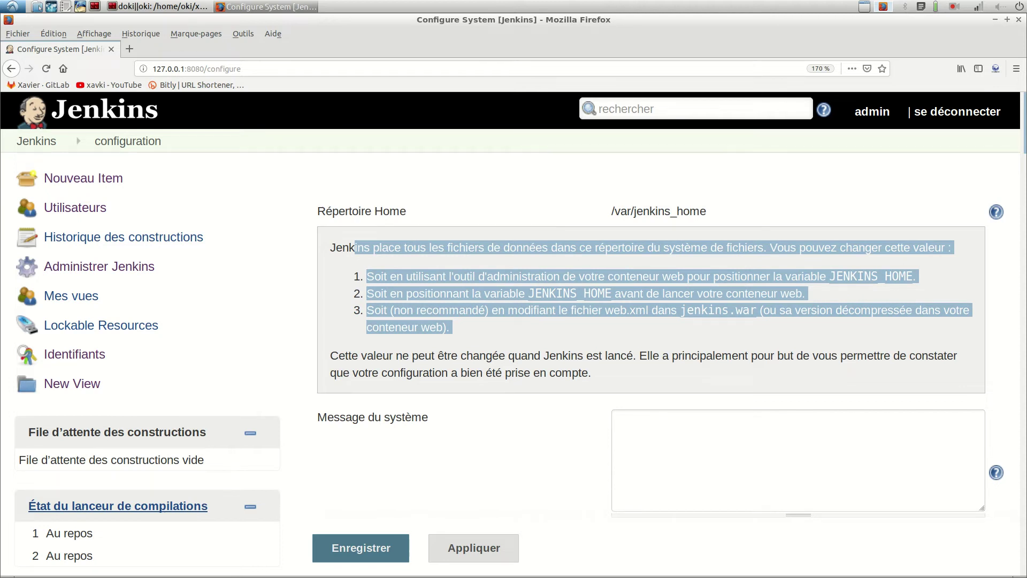
{"action": "left_click", "coordinate": [997, 212]}
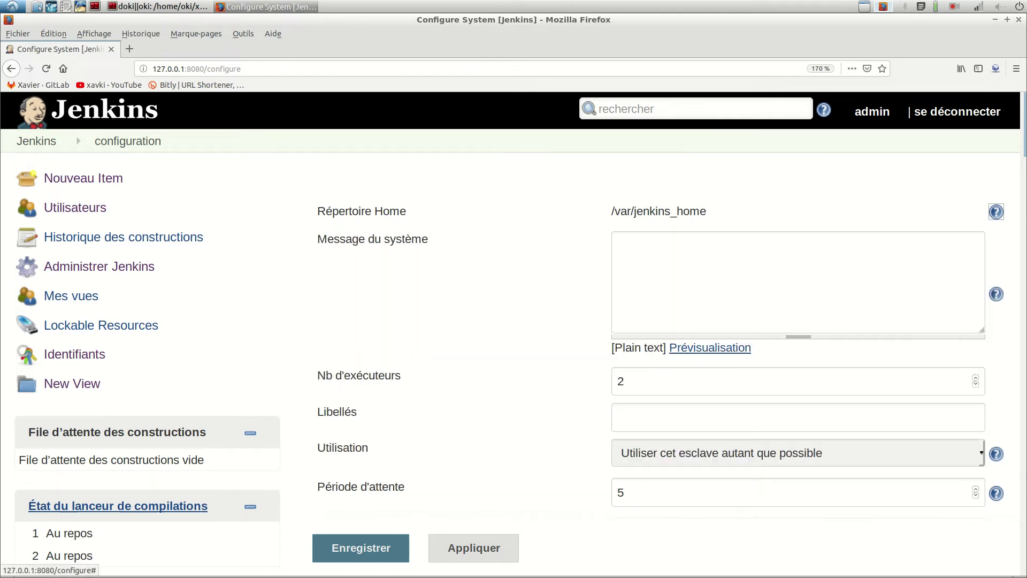
Set the system message to "Hello", save the configuration and check the message on the dashboard.
{"action": "key", "text": "Tab"}
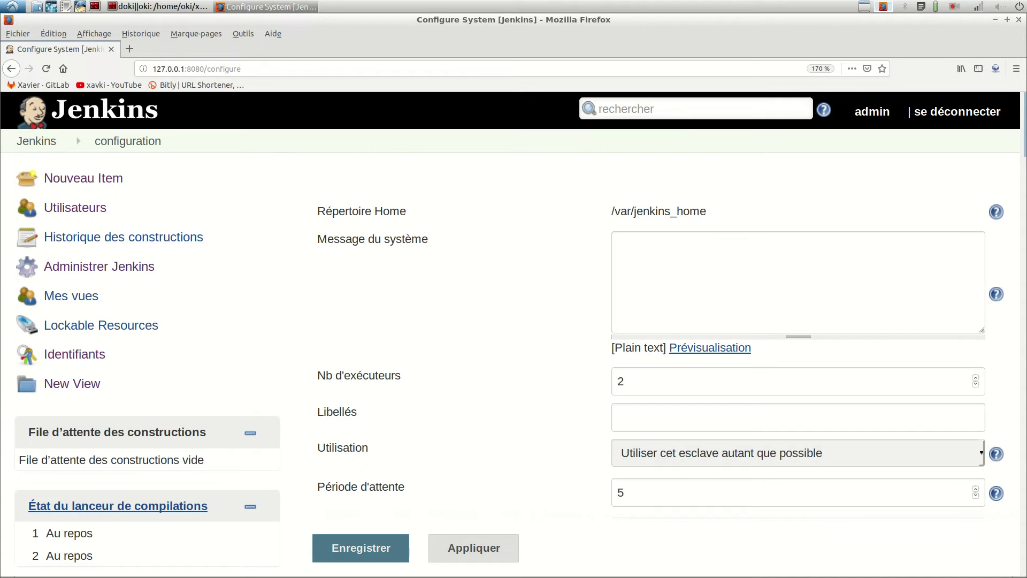
{"action": "type", "text": "Hello"}
{"action": "left_click", "coordinate": [361, 548]}
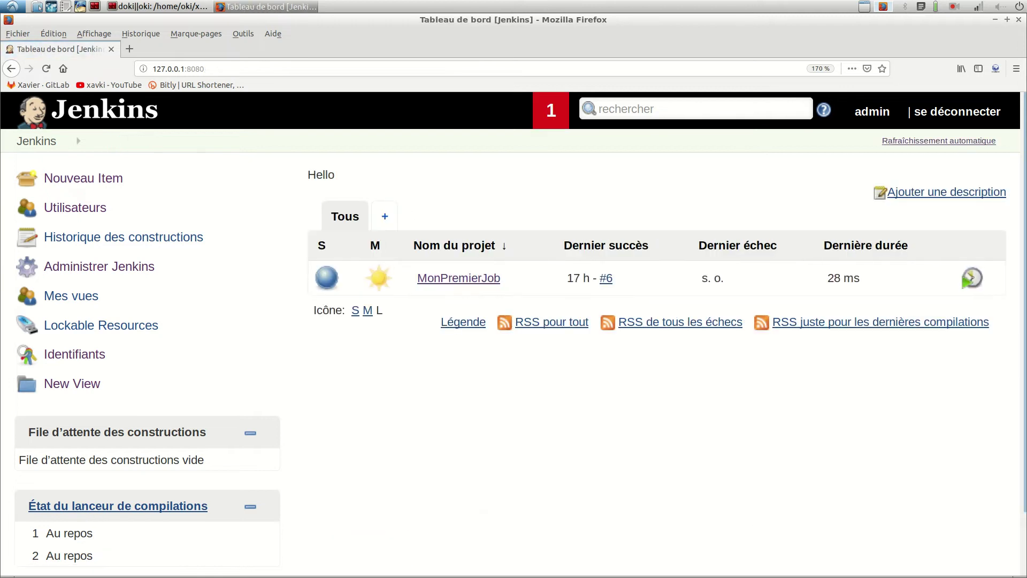
{"action": "double_click", "coordinate": [322, 175]}
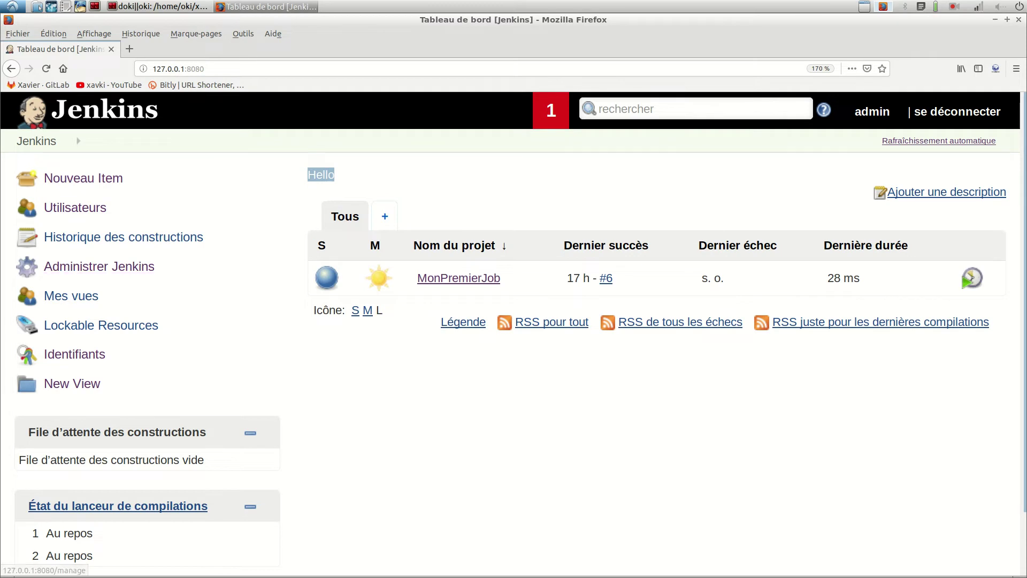
Set the Markup Formatter to Safe HTML in the global security configuration and save it.
{"action": "left_click", "coordinate": [99, 266]}
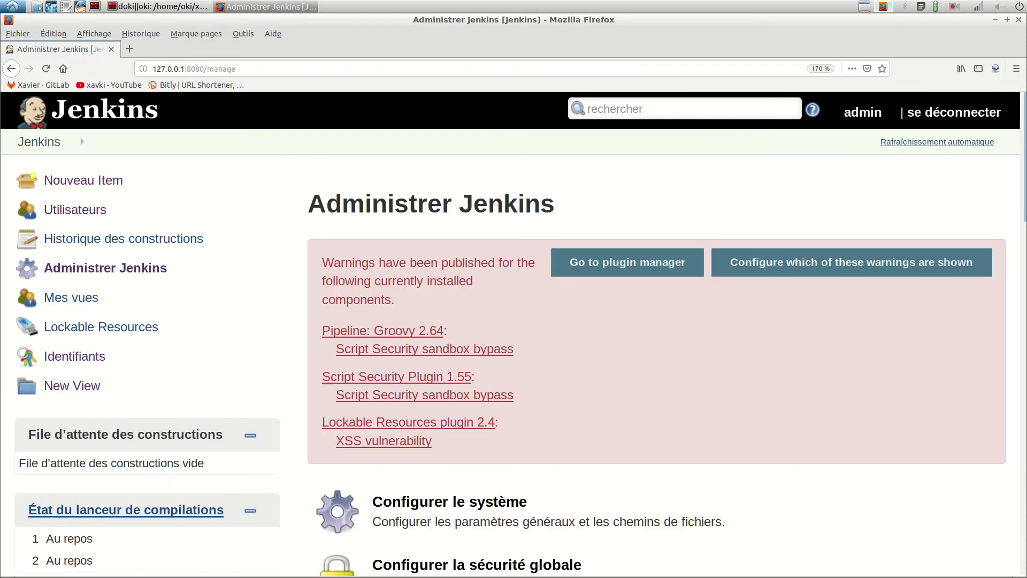
{"action": "scroll", "coordinate": [657, 311], "scroll_direction": "down", "scroll_amount": 5}
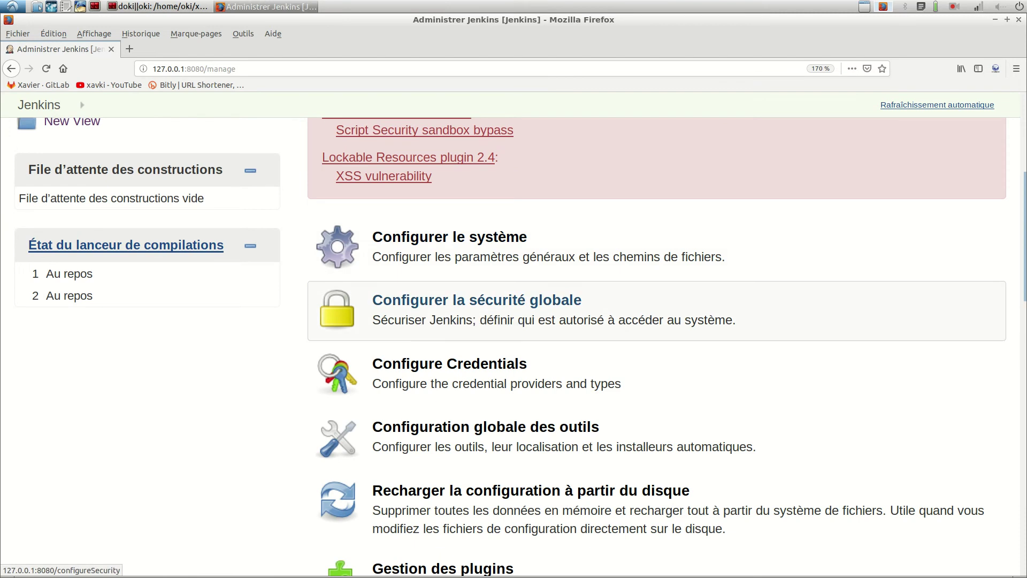
{"action": "left_click", "coordinate": [657, 310]}
{"action": "scroll", "coordinate": [657, 310], "scroll_direction": "down", "scroll_amount": 4}
{"action": "scroll", "coordinate": [658, 310], "scroll_direction": "down", "scroll_amount": 3}
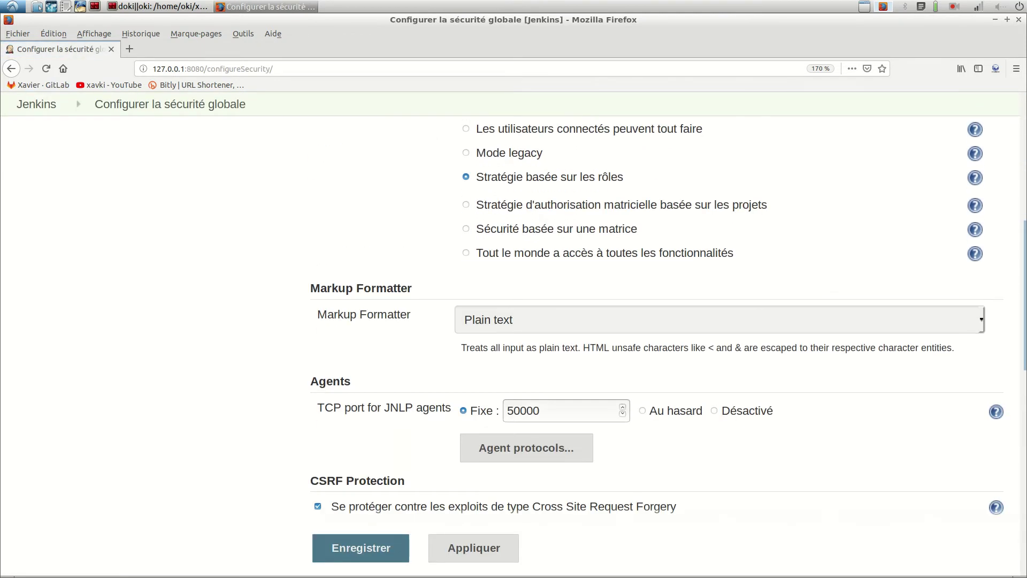
{"action": "left_click", "coordinate": [658, 311]}
{"action": "key", "text": "Down"}
{"action": "key", "text": "Return"}
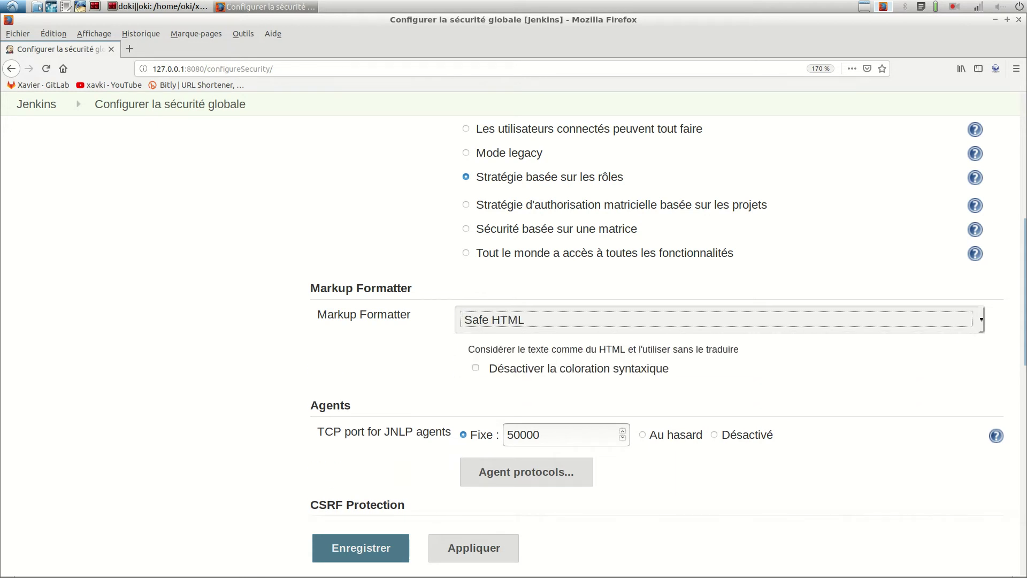
{"action": "left_click", "coordinate": [385, 554]}
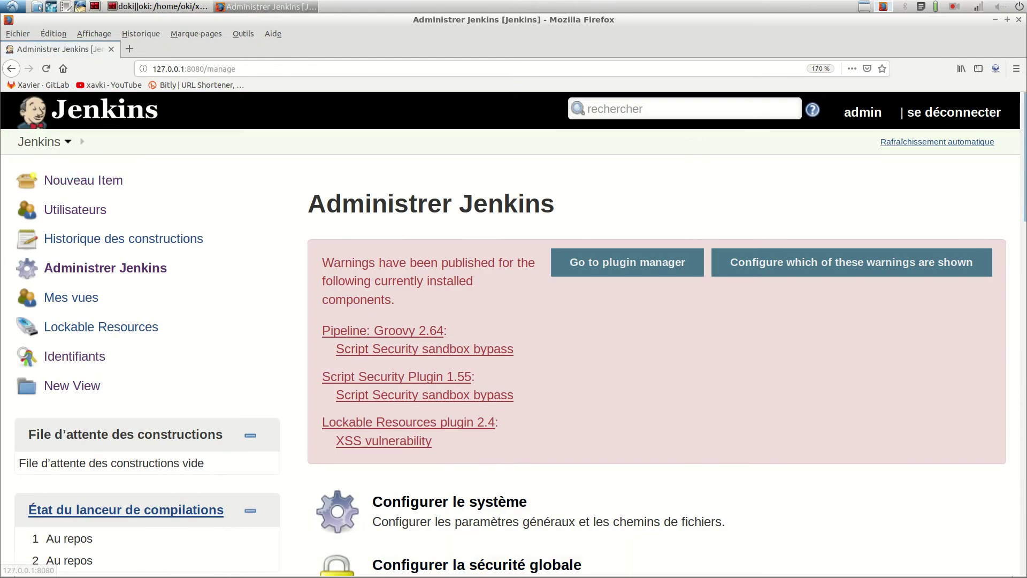
Reopen the system configuration and change the system message to the heading "<h1>Hello</h1>".
{"action": "scroll", "coordinate": [107, 270], "scroll_direction": "down", "scroll_amount": 3}
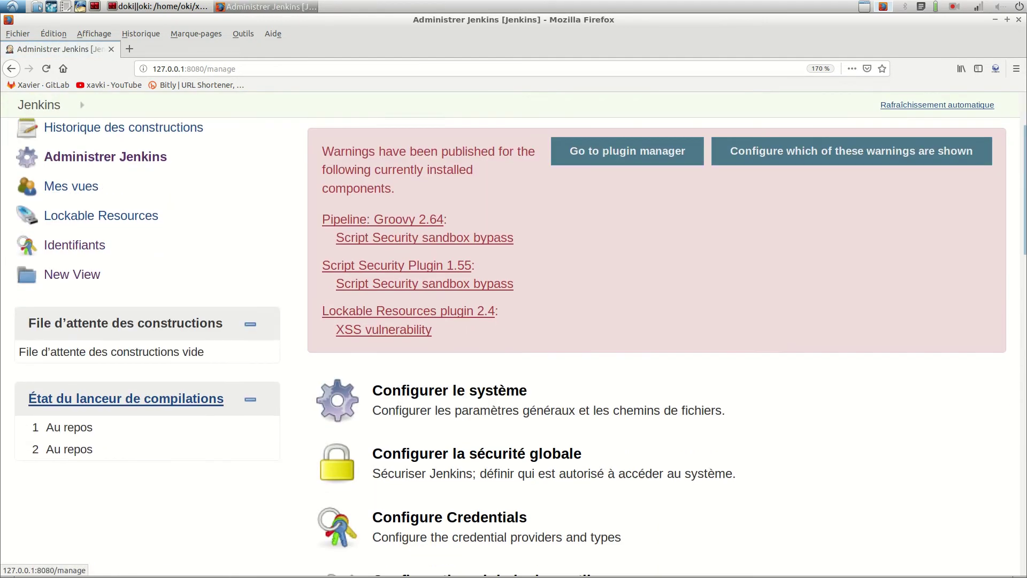
{"action": "left_click", "coordinate": [484, 344]}
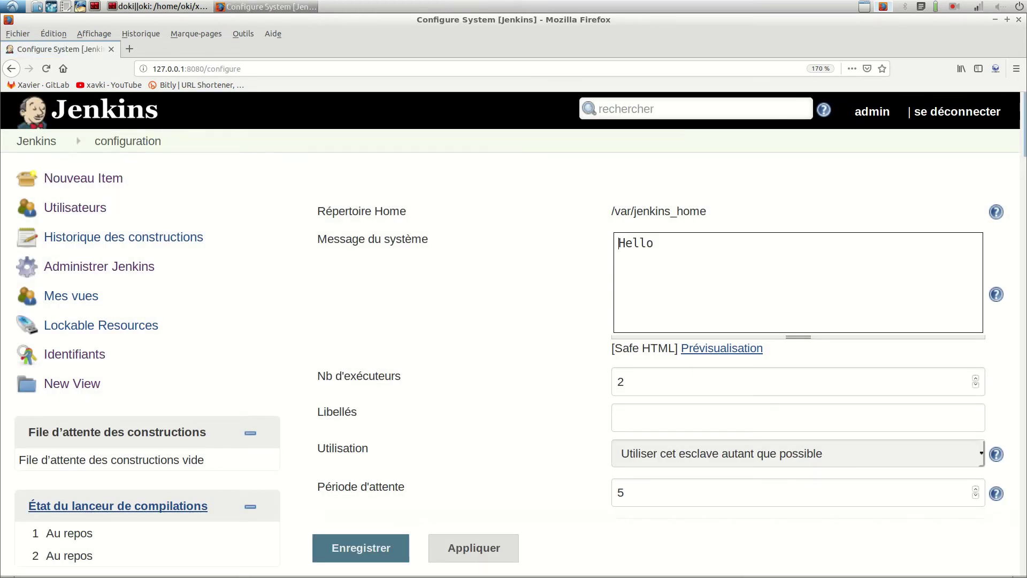
{"action": "type", "text": "<h1>Hello</h1>"}
{"action": "key", "text": "Return"}
Add a second line to the system message with a first name inside <h2> tags, and save the configuration.
{"action": "type", "text": "<h"}
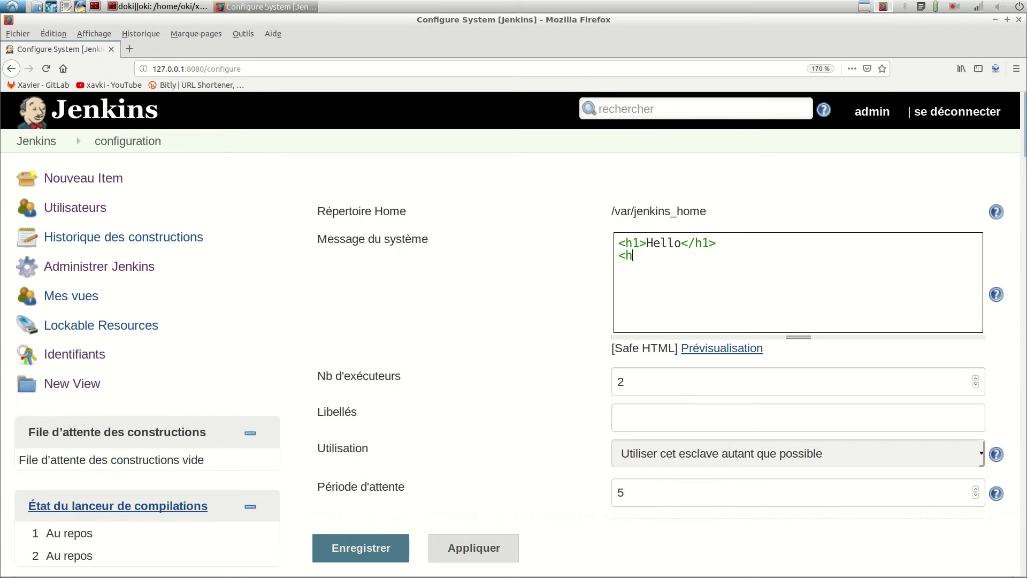
{"action": "type", "text": "é"}
{"action": "key", "text": "BackSpace"}
{"action": "type", "text": "2<"}
{"action": "key", "text": "BackSpace"}
{"action": "type", "text": ">Xavier</h2>"}
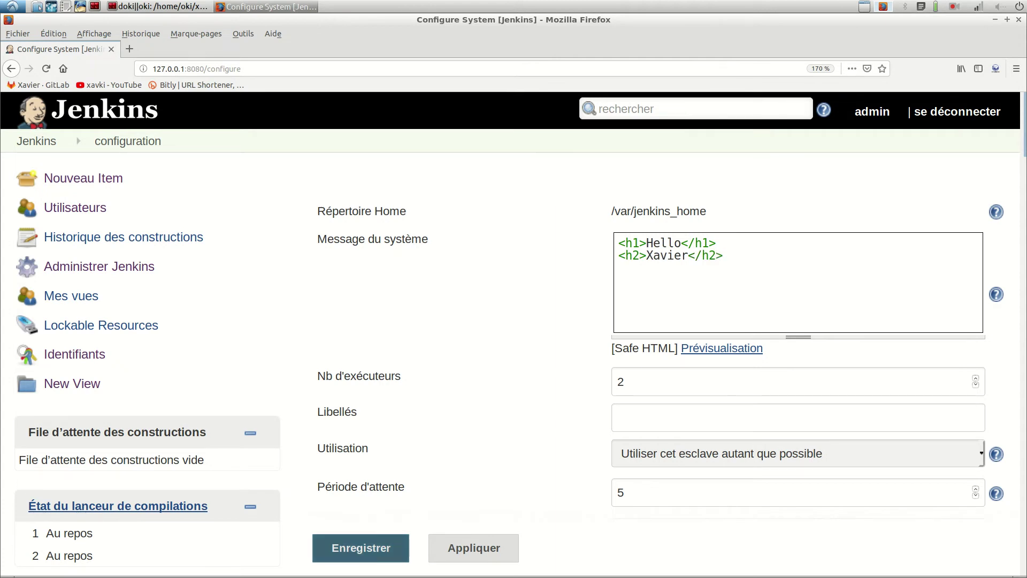
{"action": "left_click", "coordinate": [361, 548]}
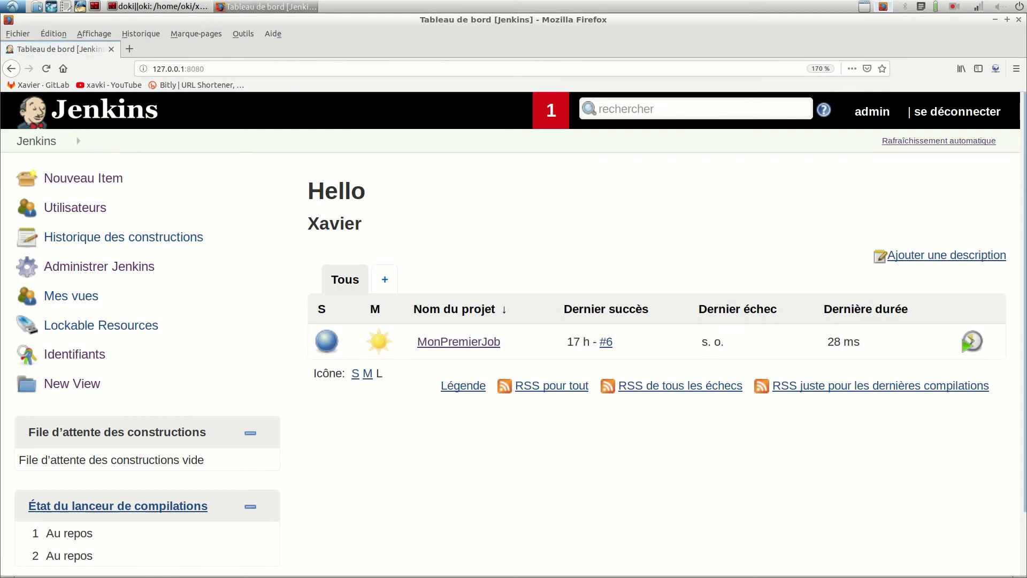
Reopen the system configuration and set the number of executors to 0.
{"action": "left_click", "coordinate": [99, 266]}
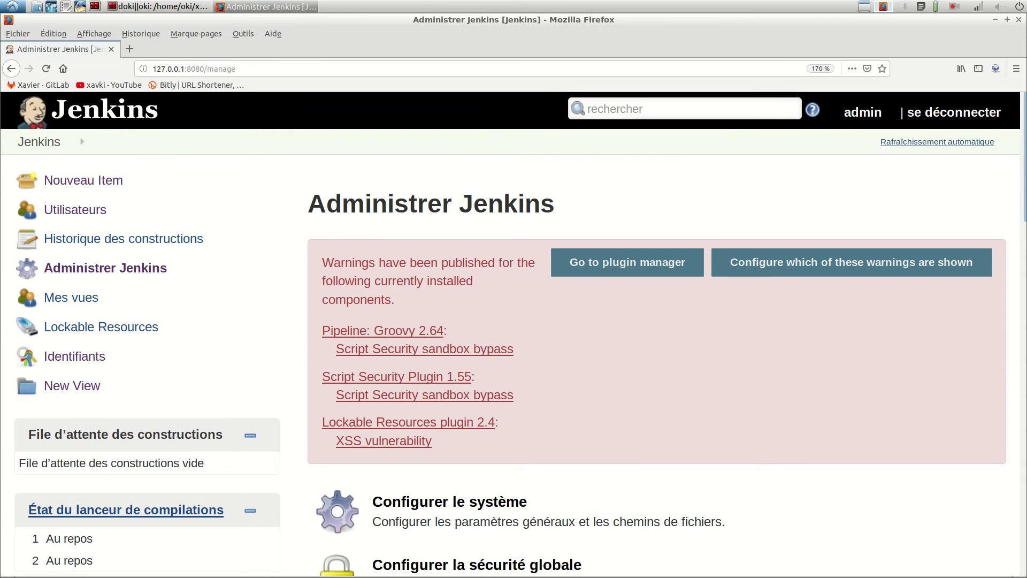
{"action": "scroll", "coordinate": [535, 300], "scroll_direction": "down", "scroll_amount": 4}
{"action": "left_click", "coordinate": [449, 289]}
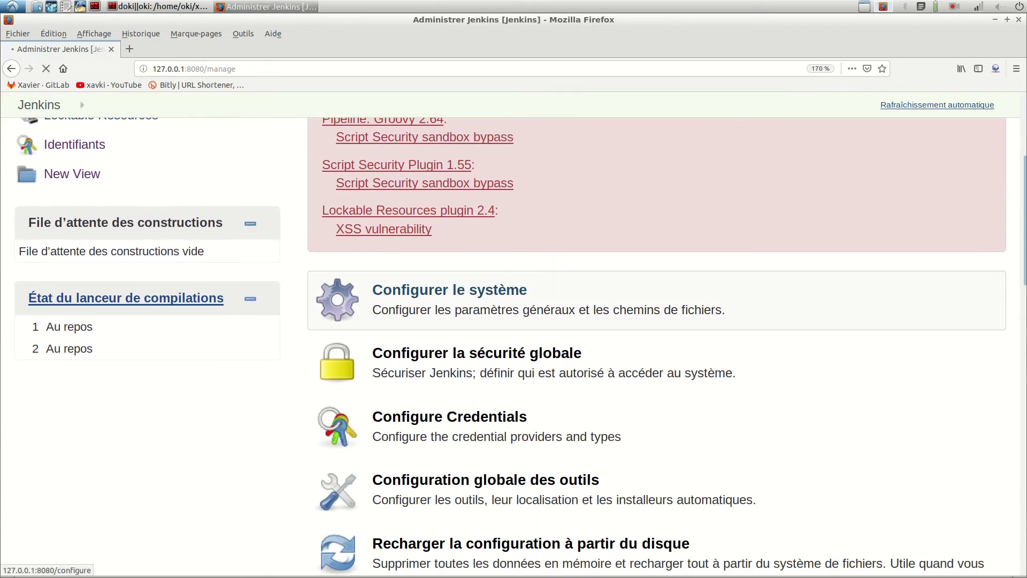
{"action": "scroll", "coordinate": [450, 289], "scroll_direction": "down", "scroll_amount": 2}
{"action": "scroll", "coordinate": [513, 321], "scroll_direction": "down", "scroll_amount": 2}
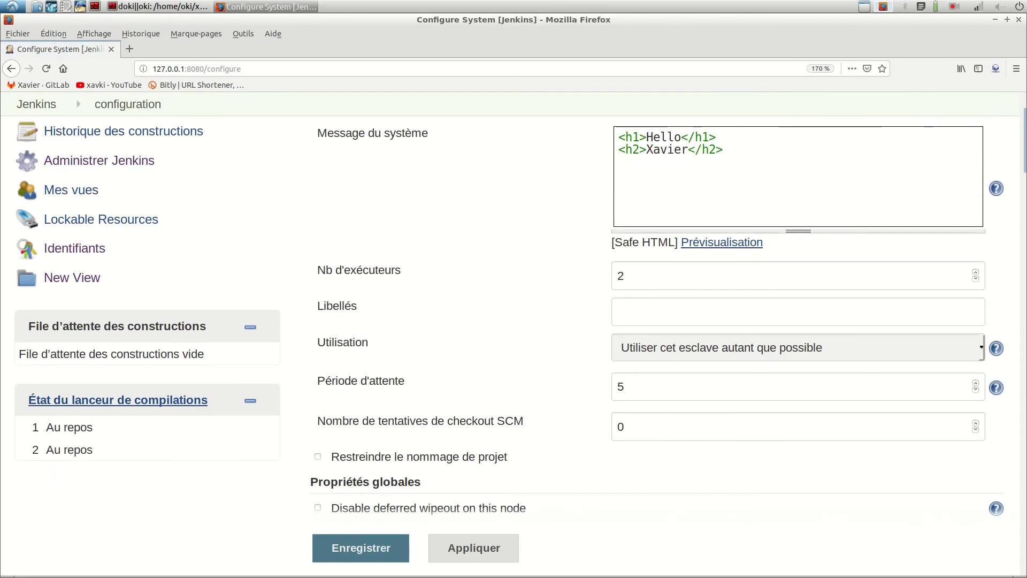
{"action": "left_click", "coordinate": [624, 223]}
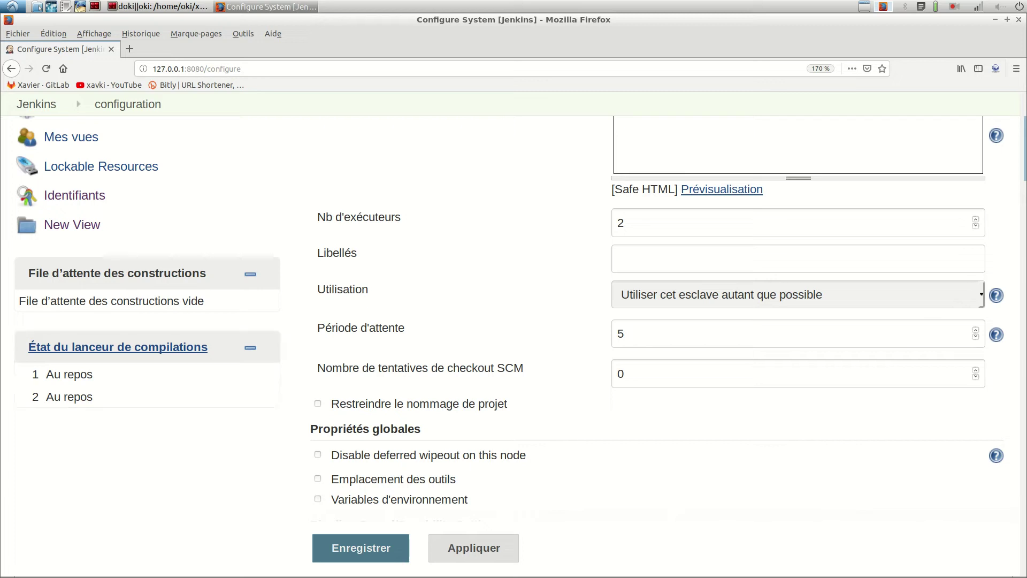
{"action": "key", "text": "ctrl+a"}
{"action": "type", "text": "0"}
{"action": "scroll", "coordinate": [509, 314], "scroll_direction": "down", "scroll_amount": 2}
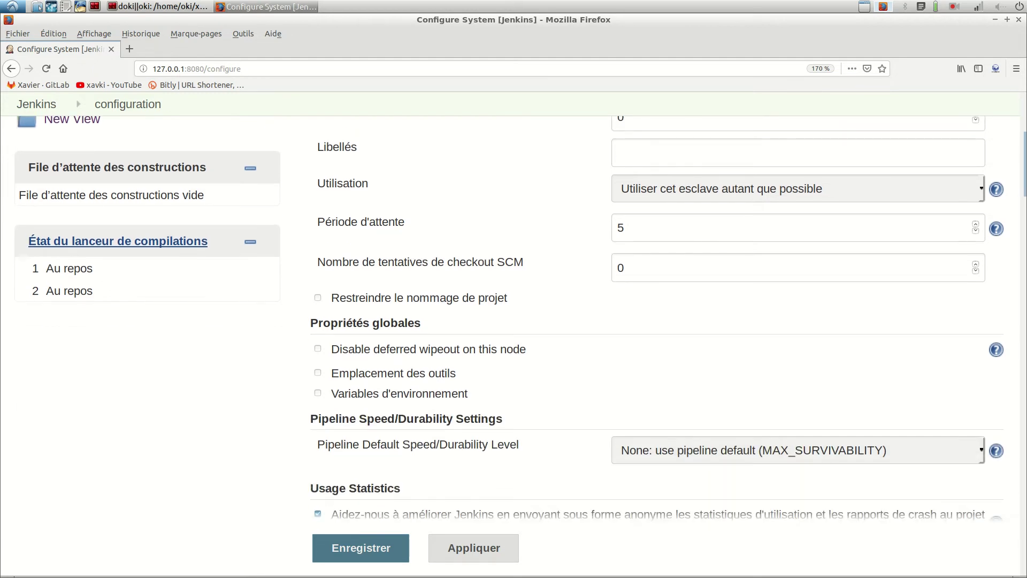
Review the usage choices for the master node and read the help for the quiet period (Période d'attente).
{"action": "left_click", "coordinate": [797, 188]}
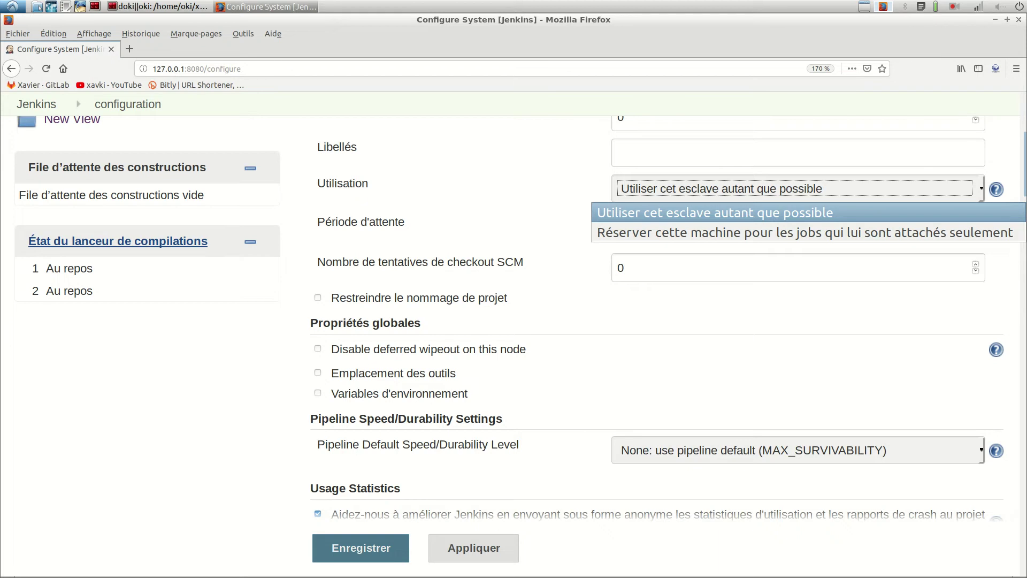
{"action": "key", "text": "Return"}
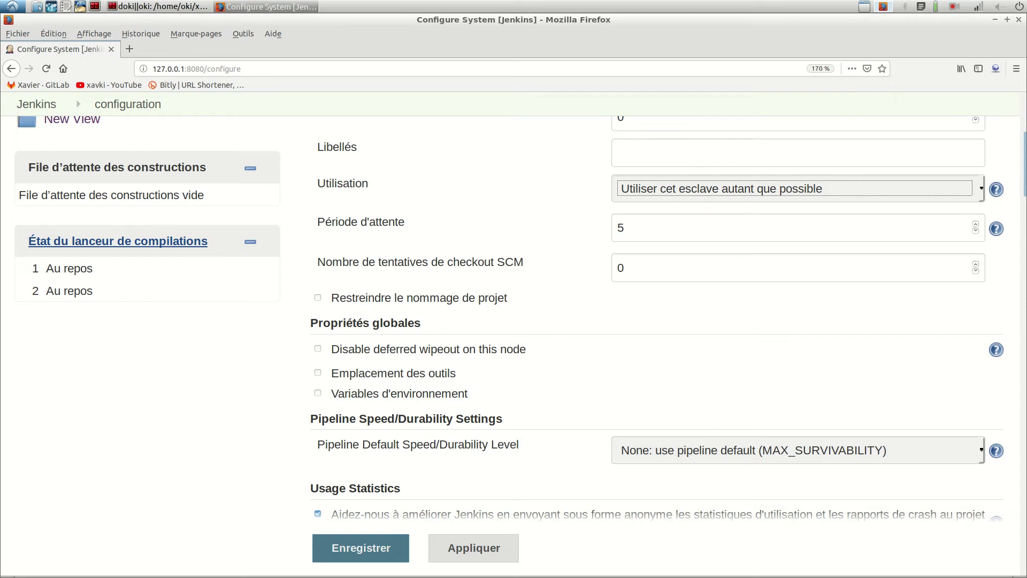
{"action": "key", "text": "Tab"}
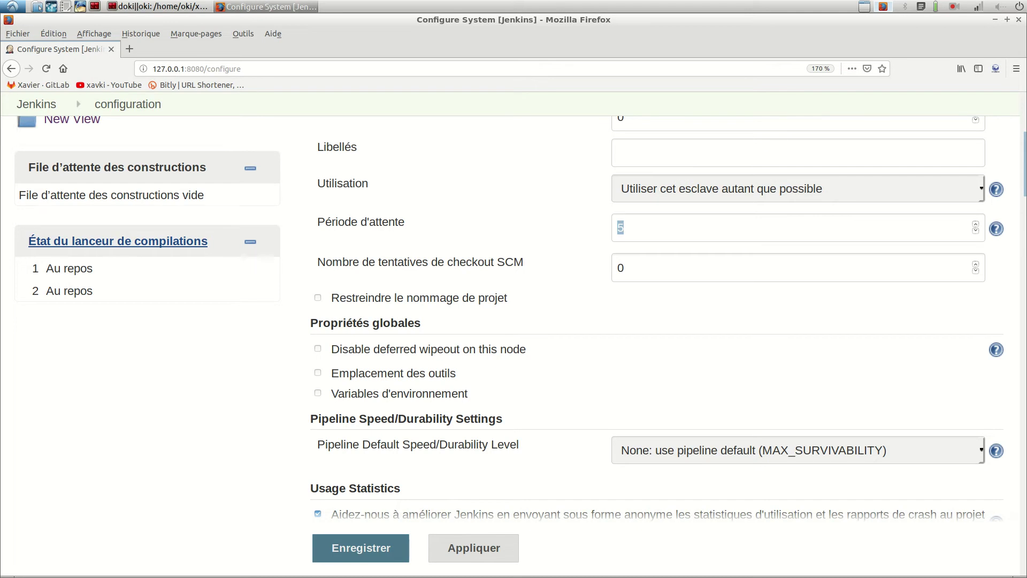
{"action": "key", "text": "Tab"}
{"action": "key", "text": "Return"}
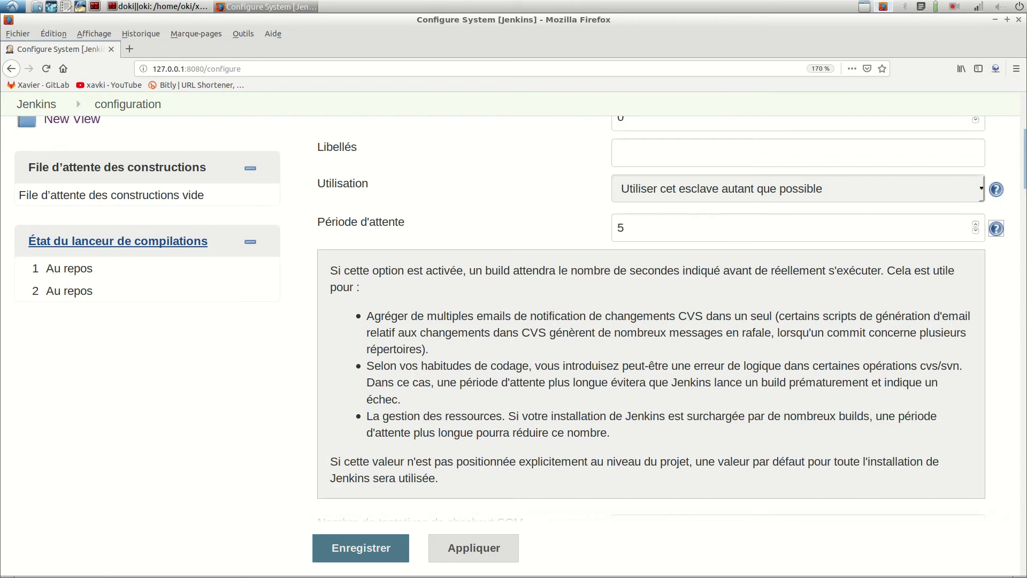
{"action": "key", "text": "Return"}
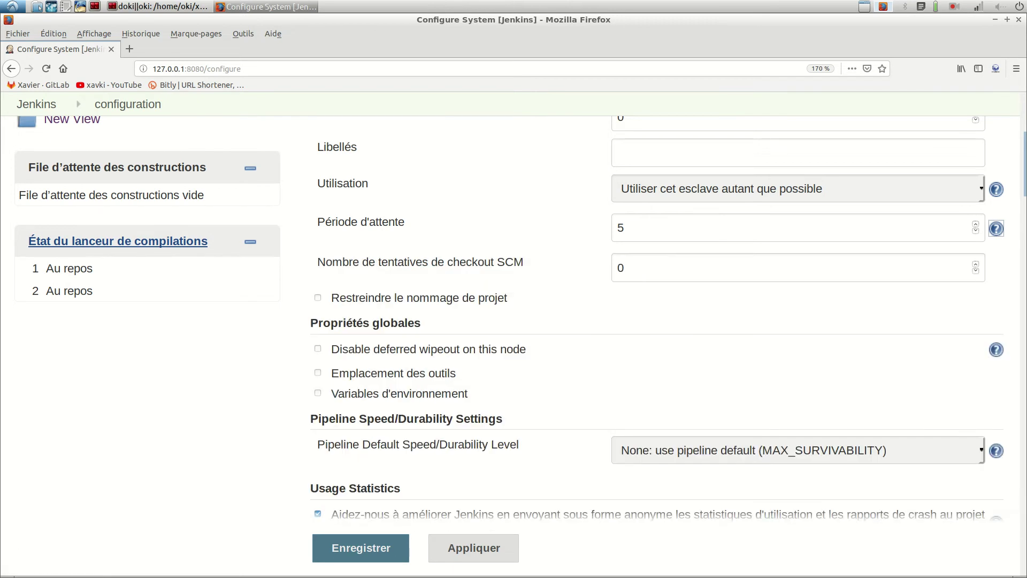
Look through the global properties, Pipeline Speed/Durability, Usage Statistics and Timestamper settings of the system configuration.
{"action": "scroll", "coordinate": [510, 319], "scroll_direction": "down", "scroll_amount": 2}
{"action": "scroll", "coordinate": [510, 318], "scroll_direction": "down", "scroll_amount": 1}
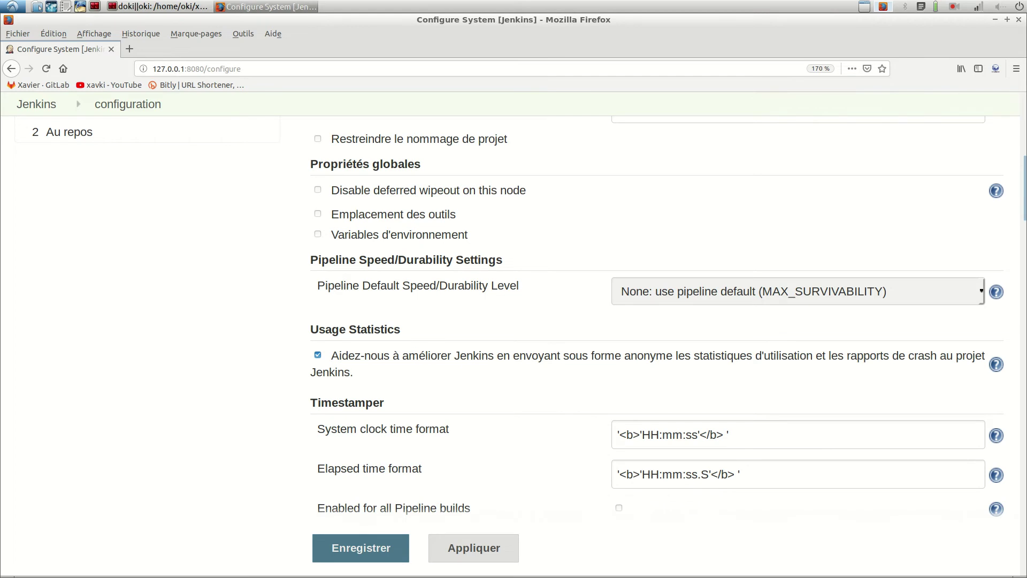
{"action": "scroll", "coordinate": [510, 319], "scroll_direction": "down", "scroll_amount": 1}
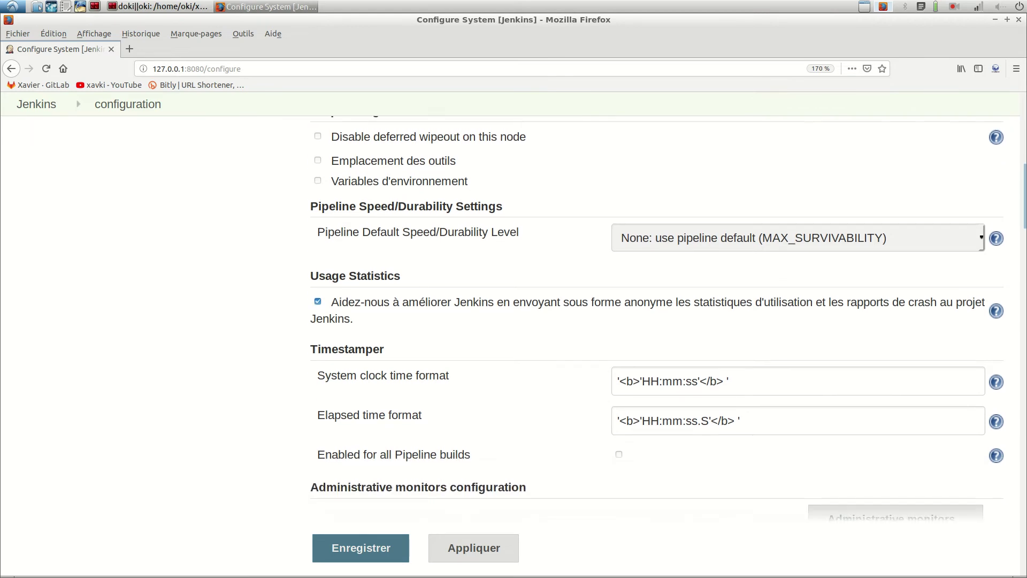
{"action": "scroll", "coordinate": [657, 318], "scroll_direction": "down", "scroll_amount": 3}
{"action": "scroll", "coordinate": [657, 319], "scroll_direction": "down", "scroll_amount": 2}
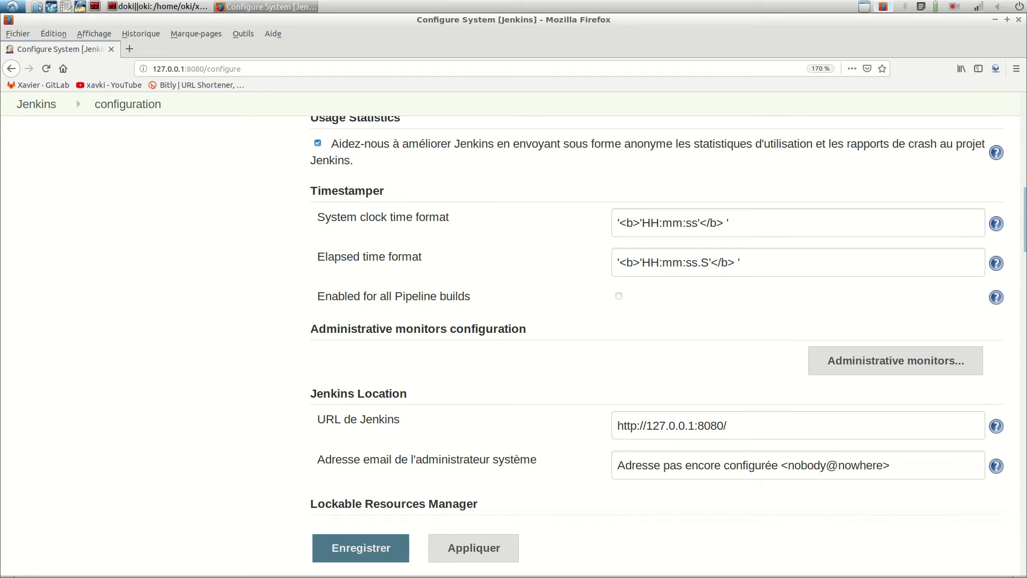
{"action": "scroll", "coordinate": [657, 318], "scroll_direction": "down", "scroll_amount": 3}
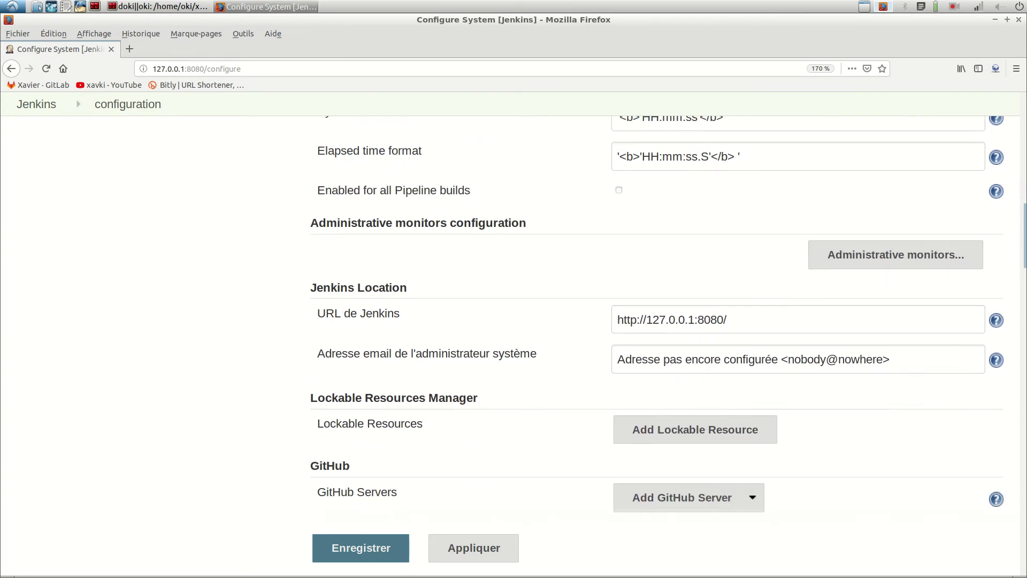
{"action": "scroll", "coordinate": [657, 318], "scroll_direction": "down", "scroll_amount": 2}
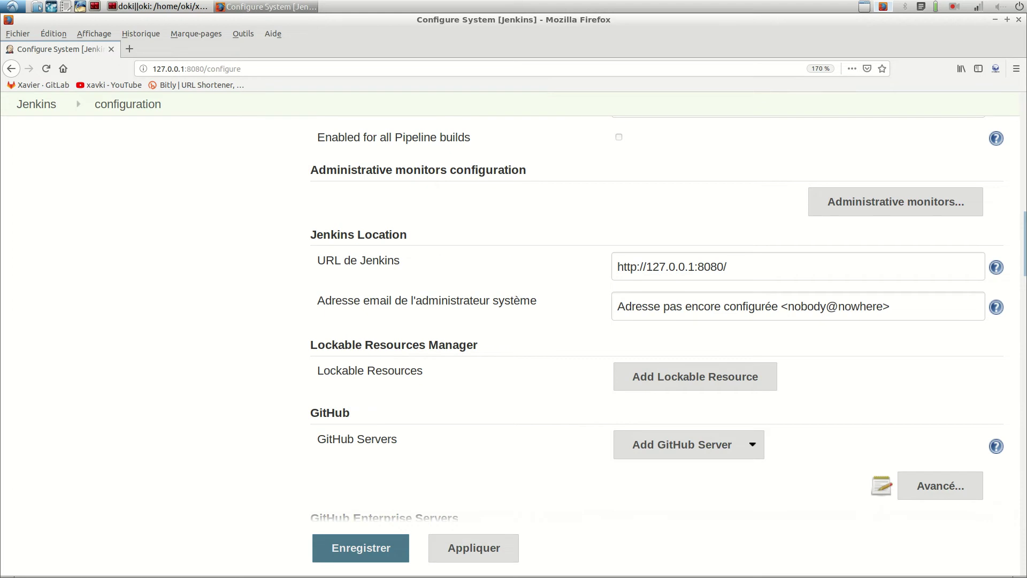
Examine the Jenkins URL and the system administrator's e-mail address under Jenkins Location.
{"action": "scroll", "coordinate": [657, 319], "scroll_direction": "down", "scroll_amount": 2}
{"action": "left_click_drag", "start_coordinate": [728, 214], "coordinate": [617, 213]}
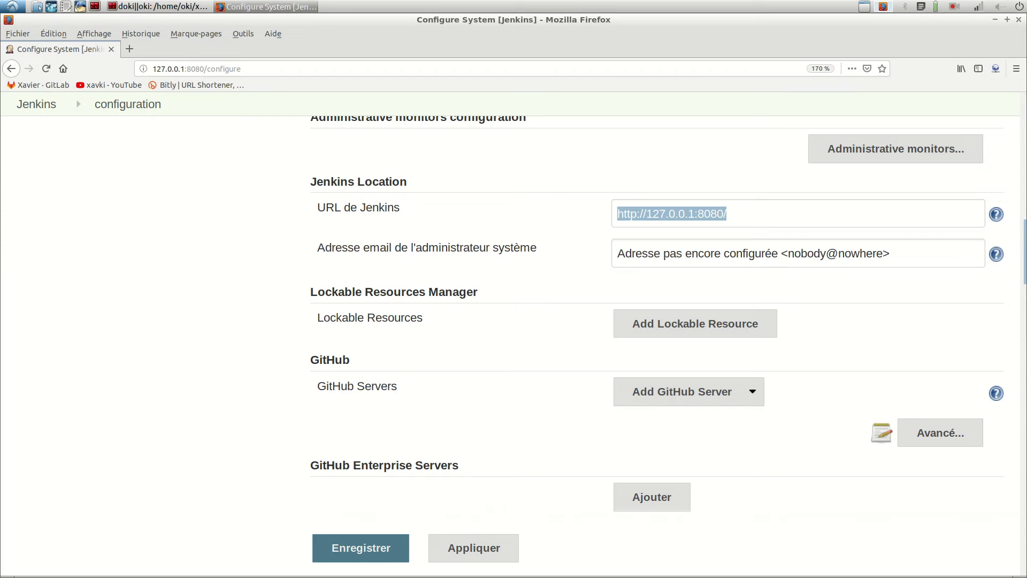
{"action": "left_click", "coordinate": [728, 214]}
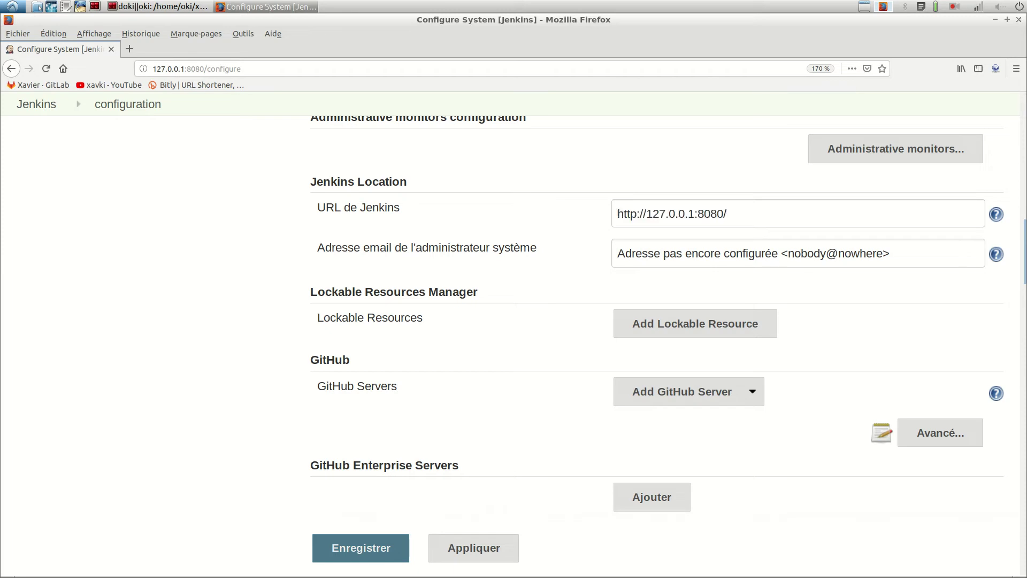
{"action": "scroll", "coordinate": [657, 315], "scroll_direction": "down", "scroll_amount": 3}
{"action": "scroll", "coordinate": [657, 315], "scroll_direction": "up", "scroll_amount": 1}
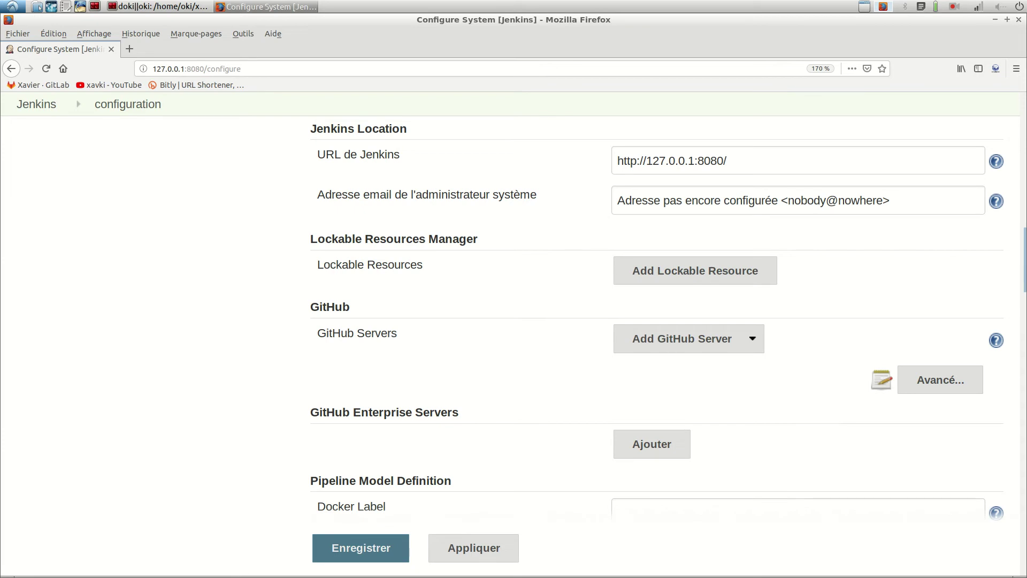
{"action": "left_click_drag", "start_coordinate": [686, 200], "coordinate": [889, 200]}
{"action": "left_click", "coordinate": [889, 200]}
{"action": "key", "text": "ctrl+a"}
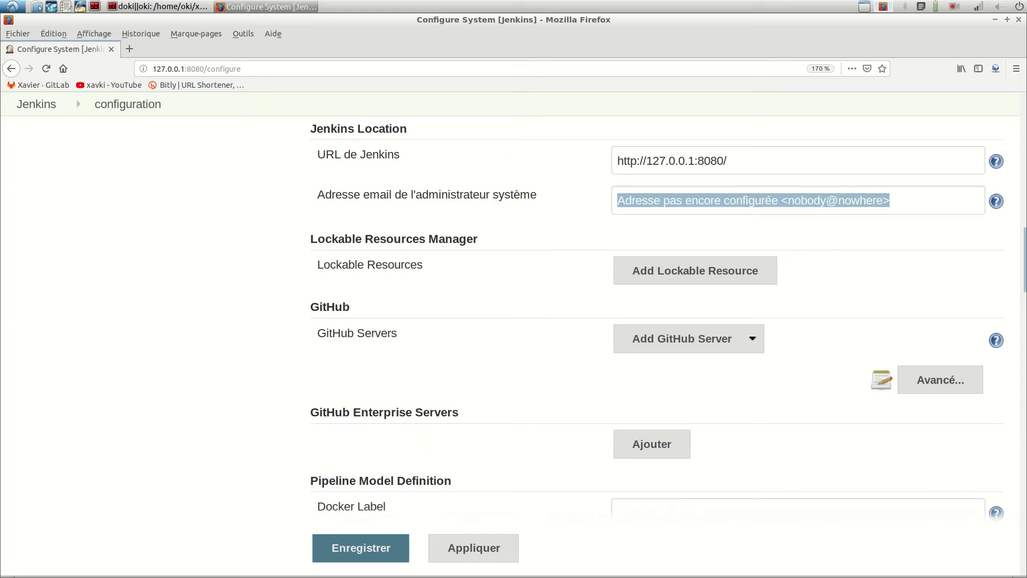
{"action": "key", "text": "End"}
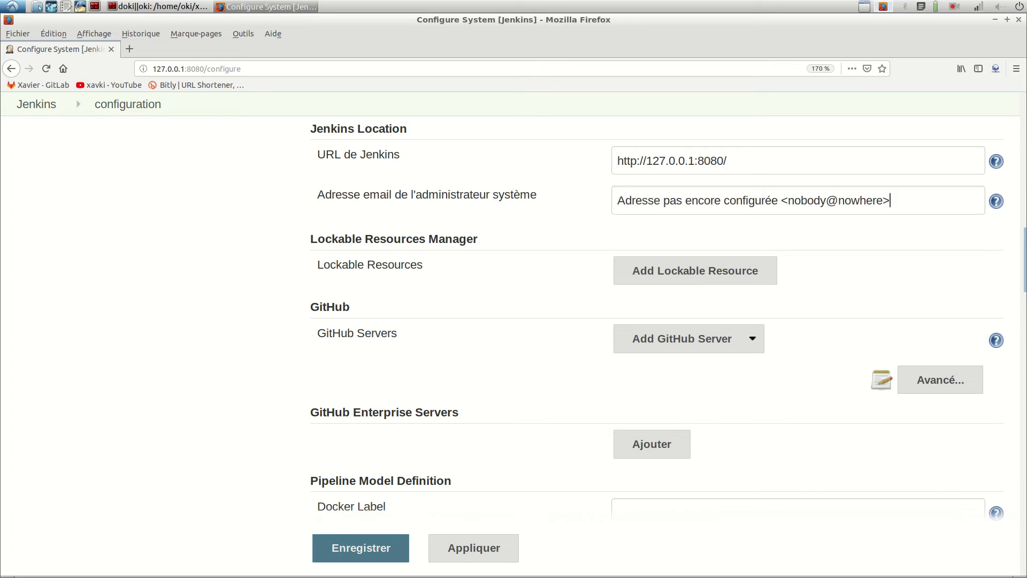
Add a GitHub Server entry to view its available fields, and delete the entry.
{"action": "scroll", "coordinate": [657, 315], "scroll_direction": "down", "scroll_amount": 2}
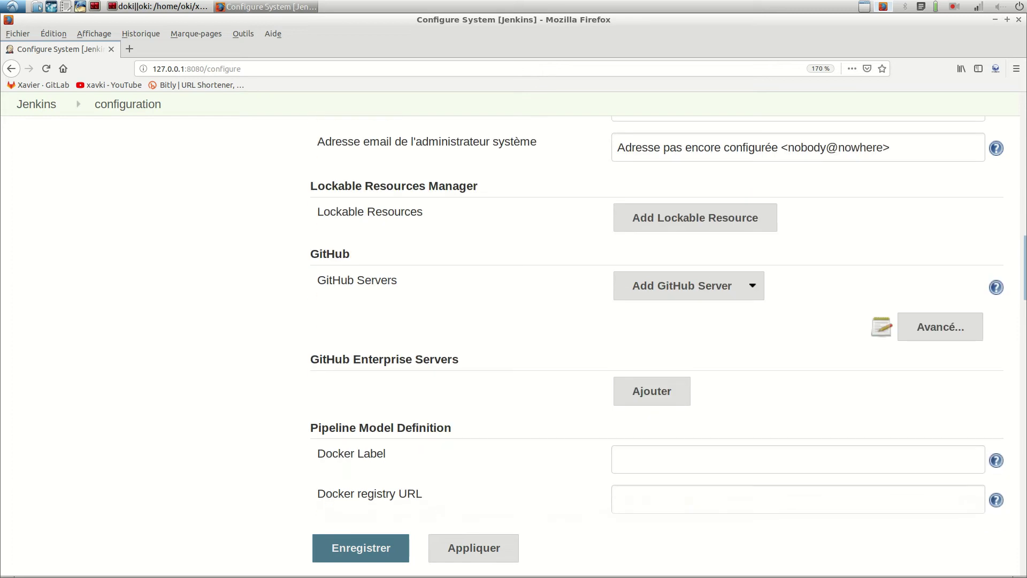
{"action": "scroll", "coordinate": [657, 316], "scroll_direction": "down", "scroll_amount": 4}
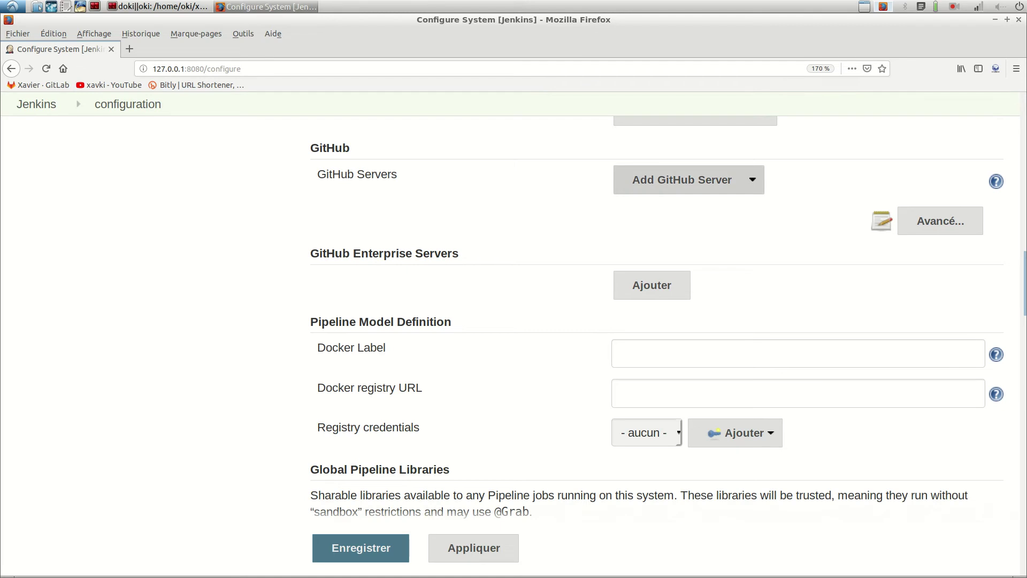
{"action": "left_click", "coordinate": [691, 180]}
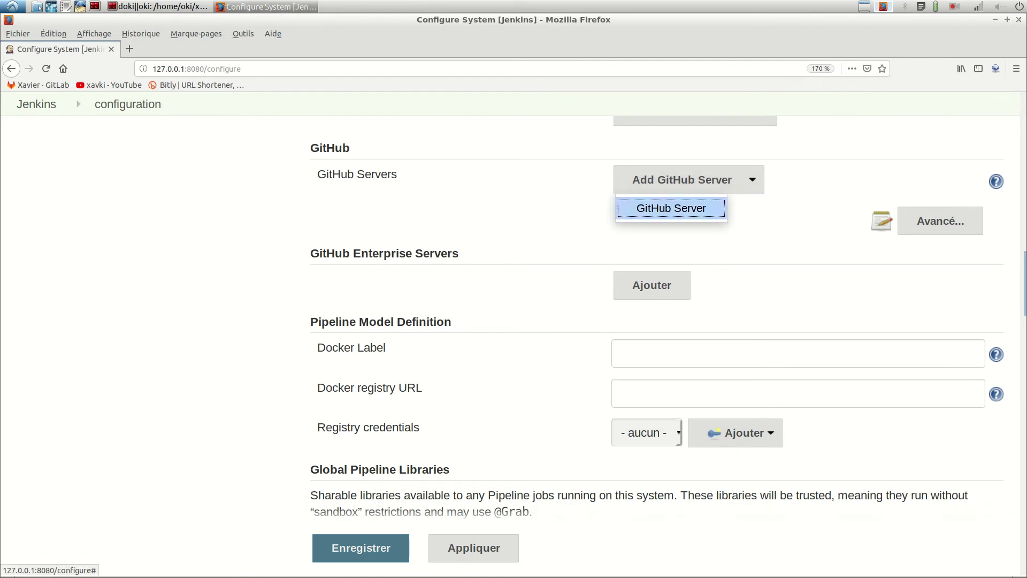
{"action": "left_click", "coordinate": [670, 207]}
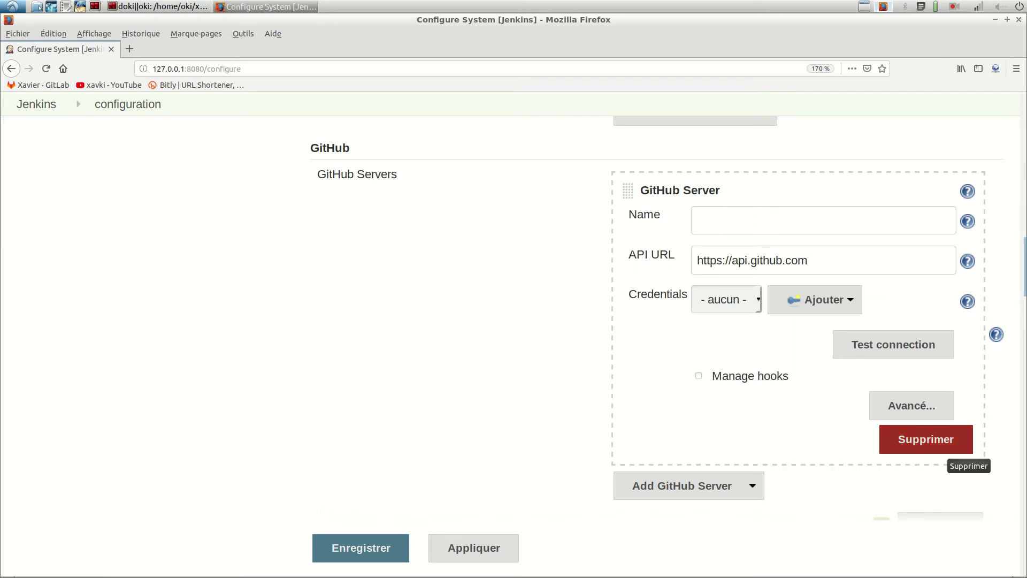
{"action": "left_click", "coordinate": [944, 449]}
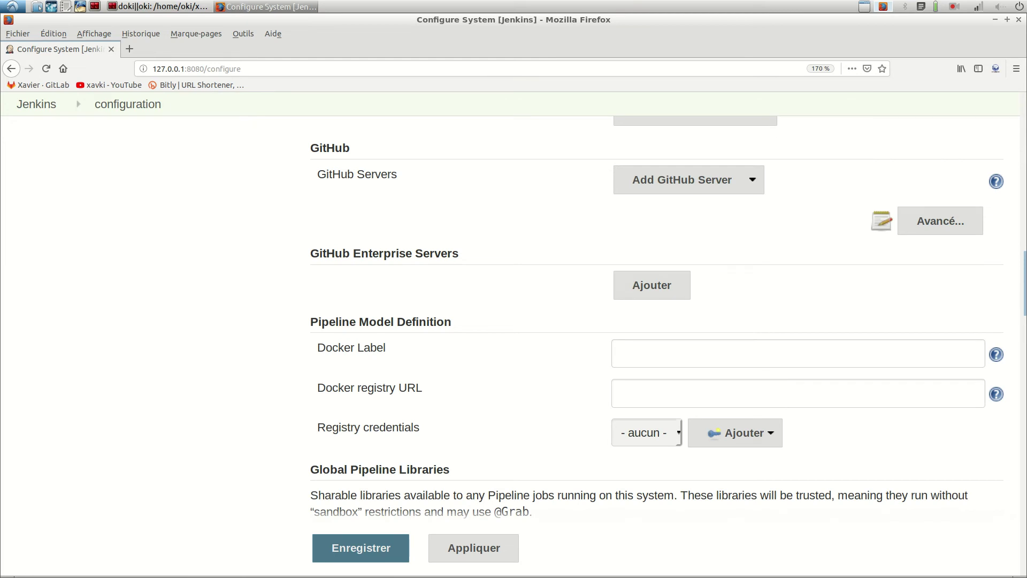
Review the Docker registry fields under Pipeline Model Definition, the Global Pipeline Libraries and the Git plugin settings.
{"action": "scroll", "coordinate": [657, 317], "scroll_direction": "down", "scroll_amount": 3}
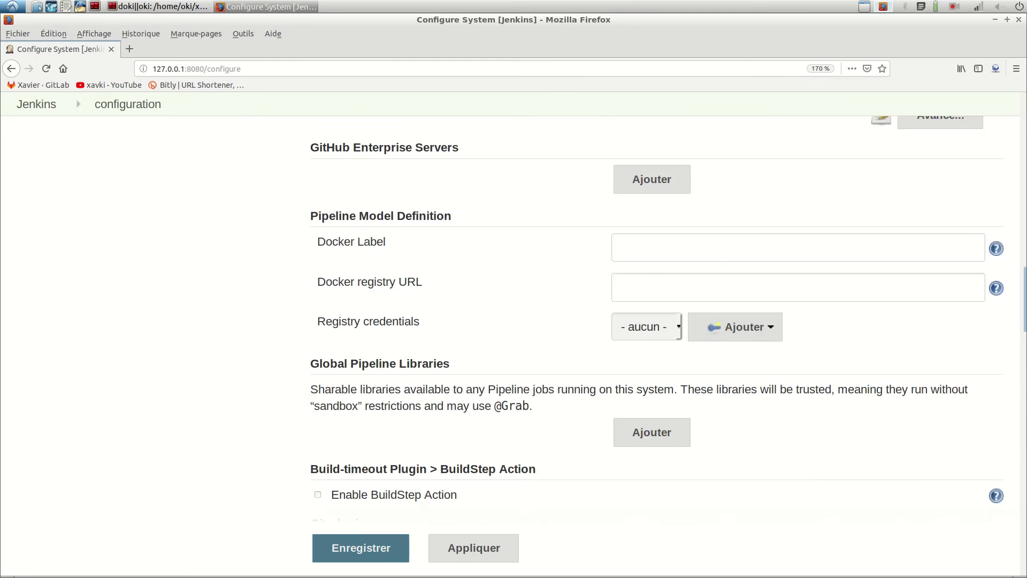
{"action": "left_click_drag", "start_coordinate": [311, 242], "coordinate": [420, 322]}
{"action": "left_click_drag", "start_coordinate": [422, 282], "coordinate": [318, 282]}
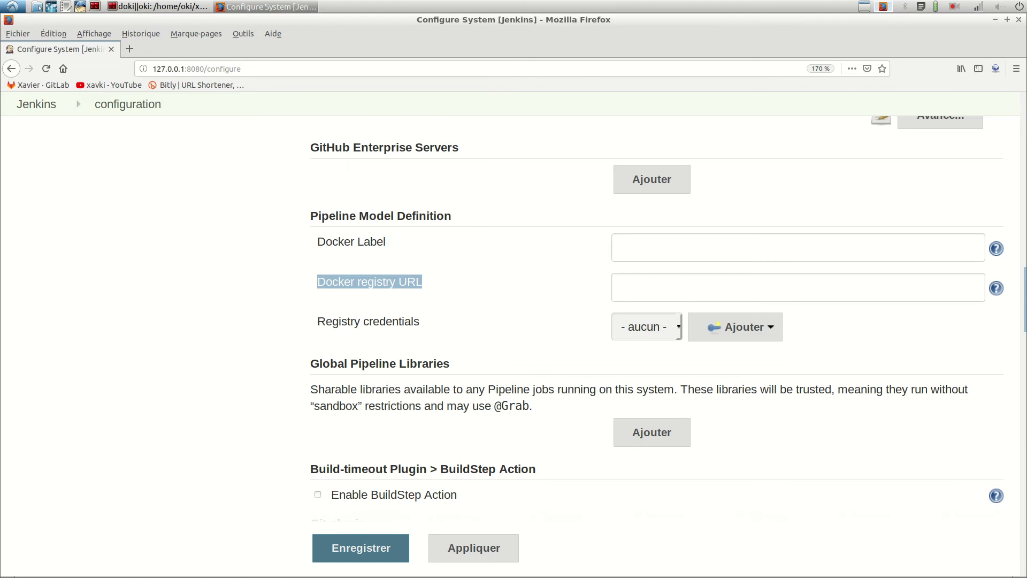
{"action": "scroll", "coordinate": [658, 319], "scroll_direction": "down", "scroll_amount": 3}
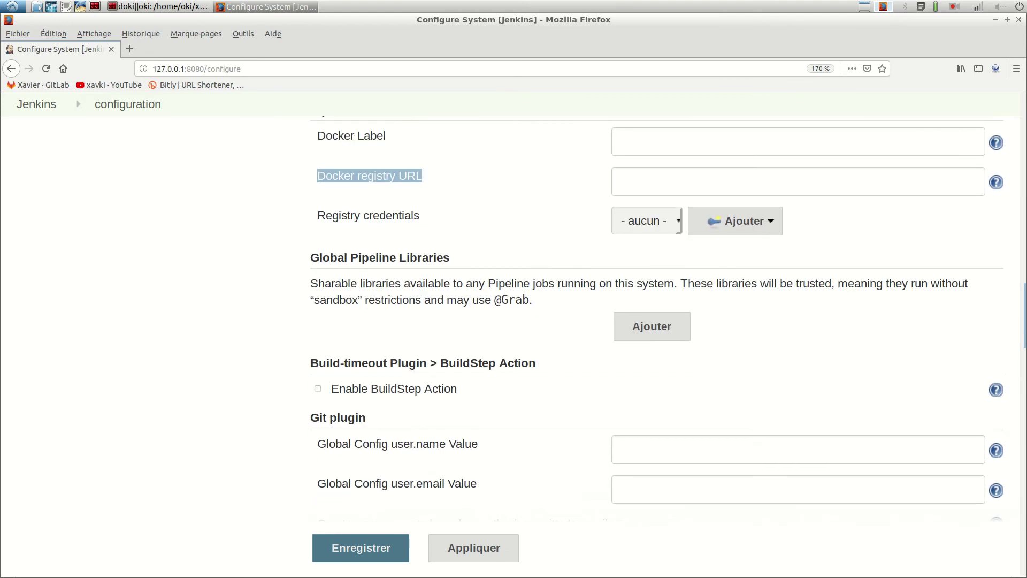
{"action": "scroll", "coordinate": [657, 318], "scroll_direction": "down", "scroll_amount": 2}
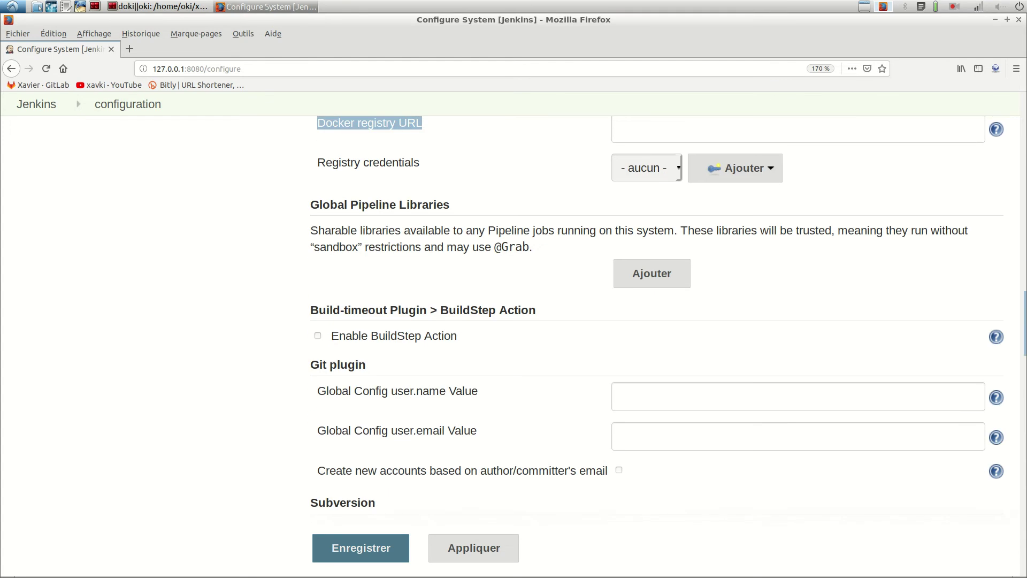
{"action": "scroll", "coordinate": [668, 318], "scroll_direction": "down", "scroll_amount": 2}
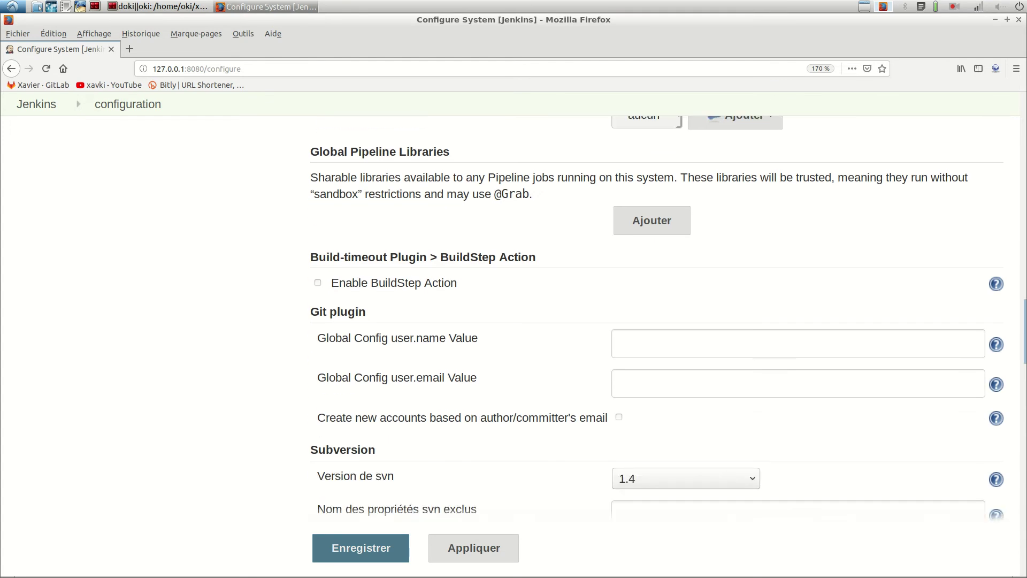
{"action": "scroll", "coordinate": [668, 318], "scroll_direction": "down", "scroll_amount": 2}
{"action": "scroll", "coordinate": [668, 318], "scroll_direction": "down", "scroll_amount": 2}
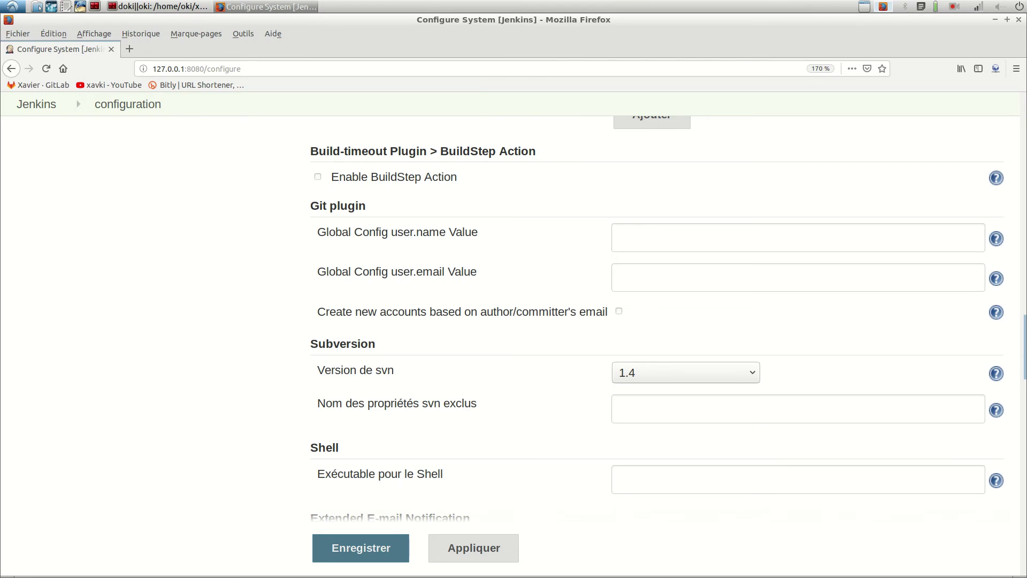
Read the help for the Shell executable (Exécutable pour le Shell) and close it.
{"action": "scroll", "coordinate": [657, 321], "scroll_direction": "down", "scroll_amount": 2}
{"action": "scroll", "coordinate": [657, 321], "scroll_direction": "down", "scroll_amount": 1}
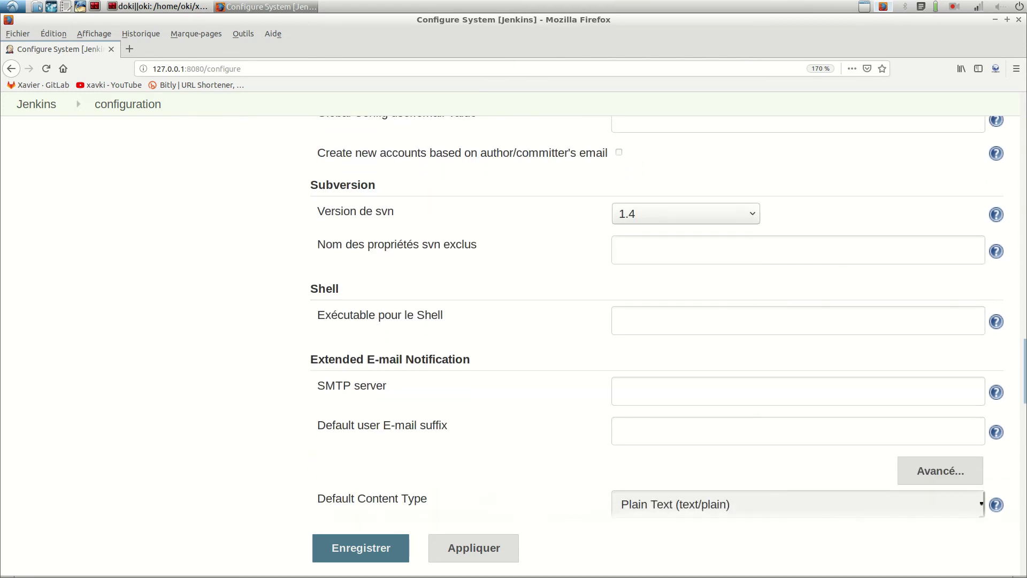
{"action": "scroll", "coordinate": [657, 321], "scroll_direction": "down", "scroll_amount": 1}
{"action": "scroll", "coordinate": [657, 321], "scroll_direction": "down", "scroll_amount": 1}
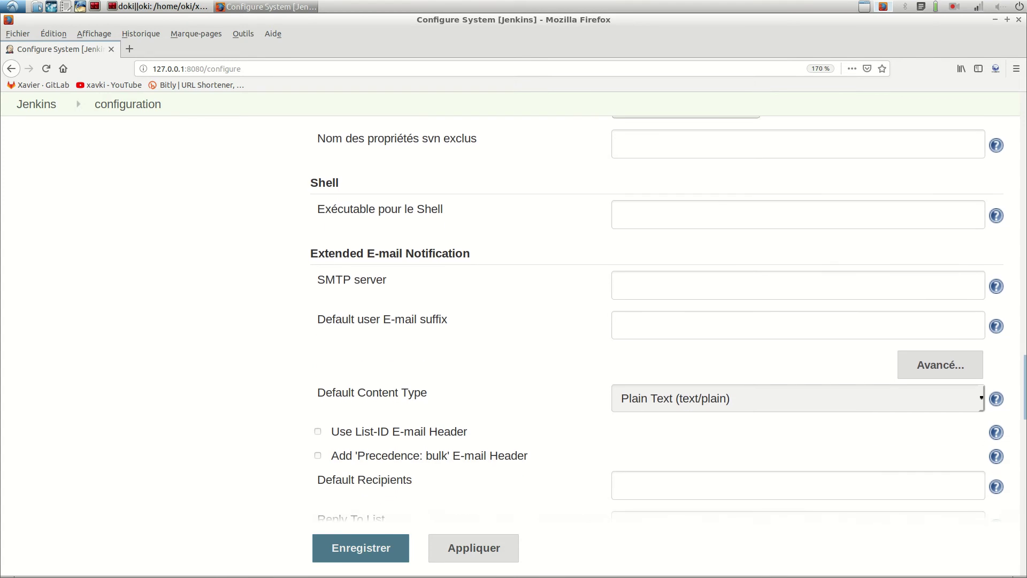
{"action": "left_click", "coordinate": [997, 216]}
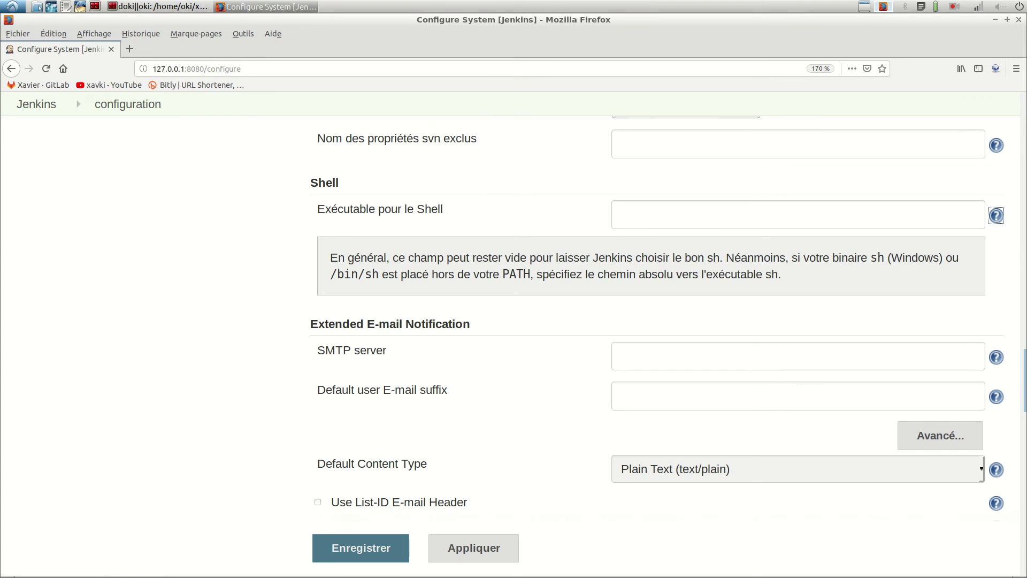
{"action": "left_click", "coordinate": [996, 215]}
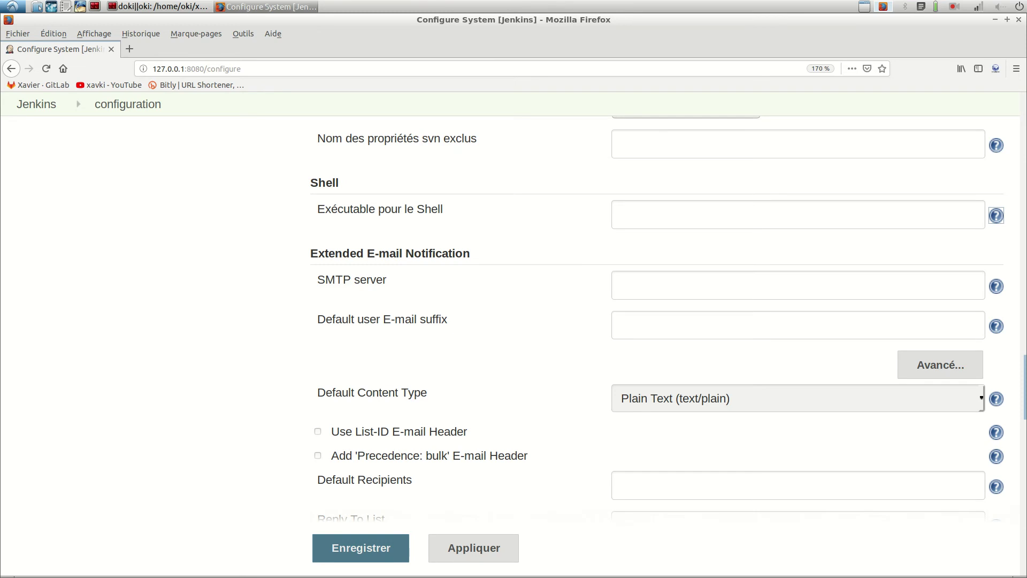
Review the Extended E-mail Notification fields, from the SMTP server down to the excluded recipients.
{"action": "scroll", "coordinate": [535, 321], "scroll_direction": "down", "scroll_amount": 1}
{"action": "left_click_drag", "start_coordinate": [470, 200], "coordinate": [310, 201]}
{"action": "scroll", "coordinate": [657, 318], "scroll_direction": "down", "scroll_amount": 6}
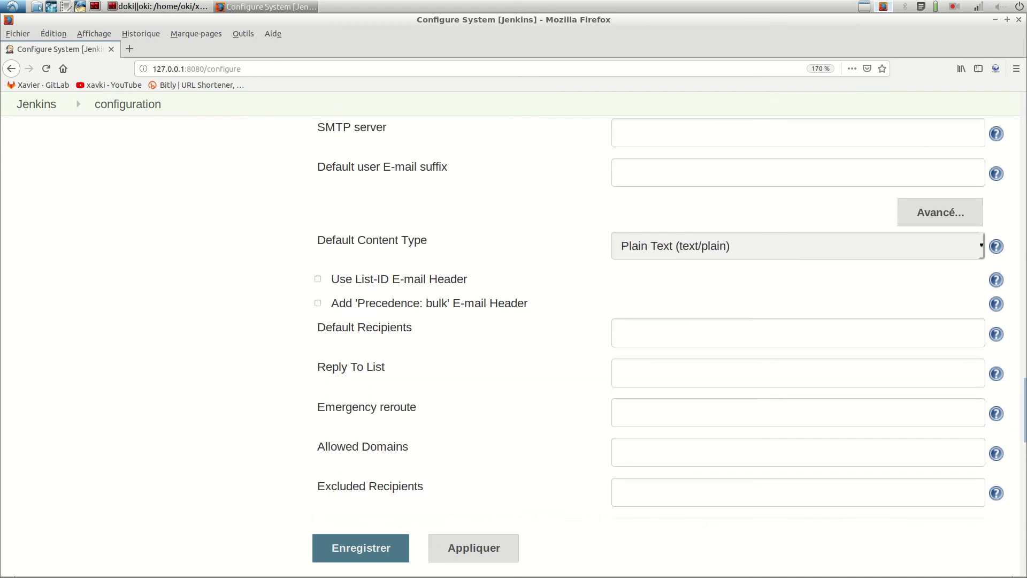
{"action": "scroll", "coordinate": [659, 315], "scroll_direction": "up", "scroll_amount": 6}
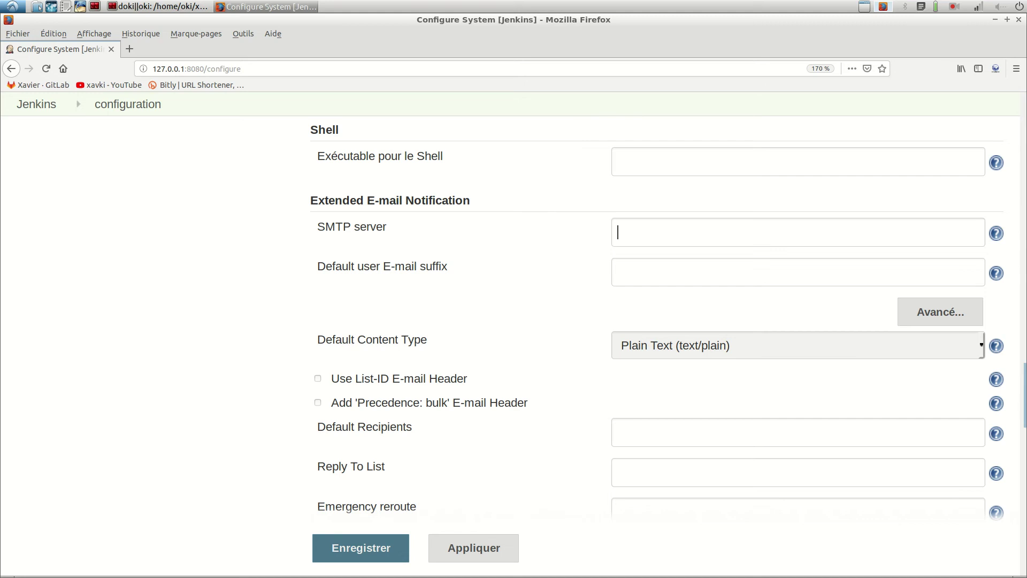
Set the Default Content Type of the extended e-mail notifications to HTML (text/html).
{"action": "scroll", "coordinate": [657, 318], "scroll_direction": "down", "scroll_amount": 3}
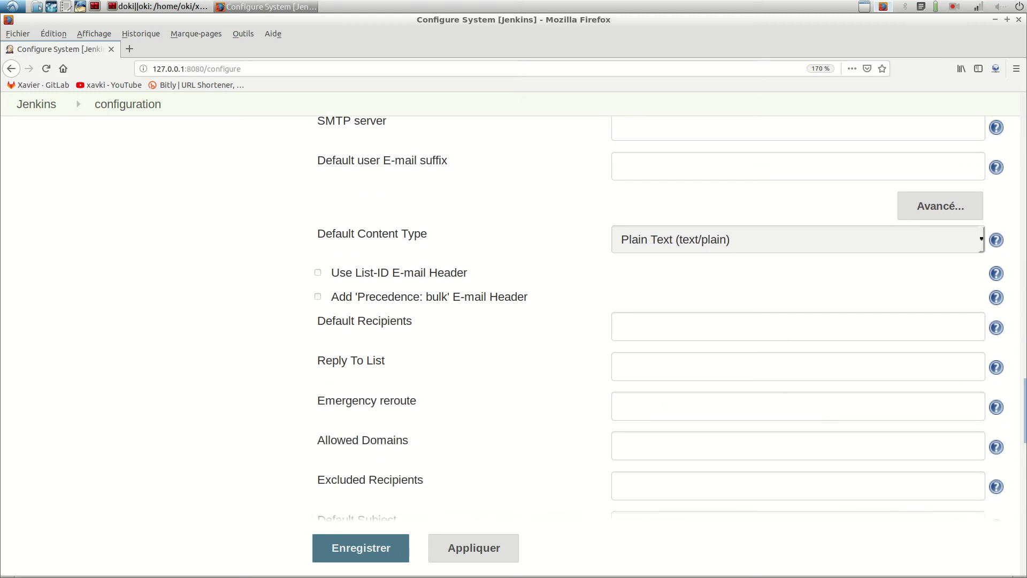
{"action": "left_click", "coordinate": [797, 186]}
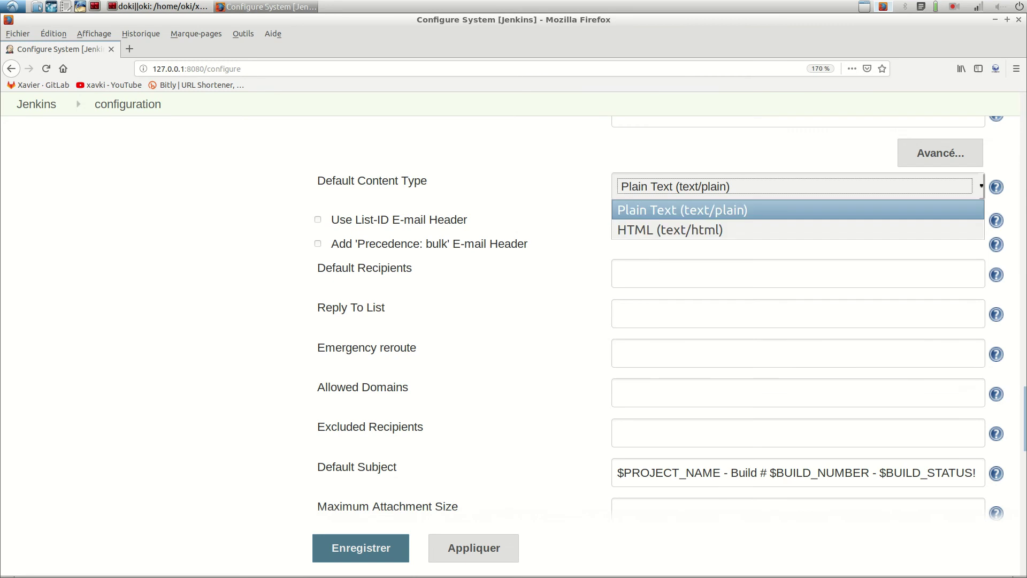
{"action": "key", "text": "Escape"}
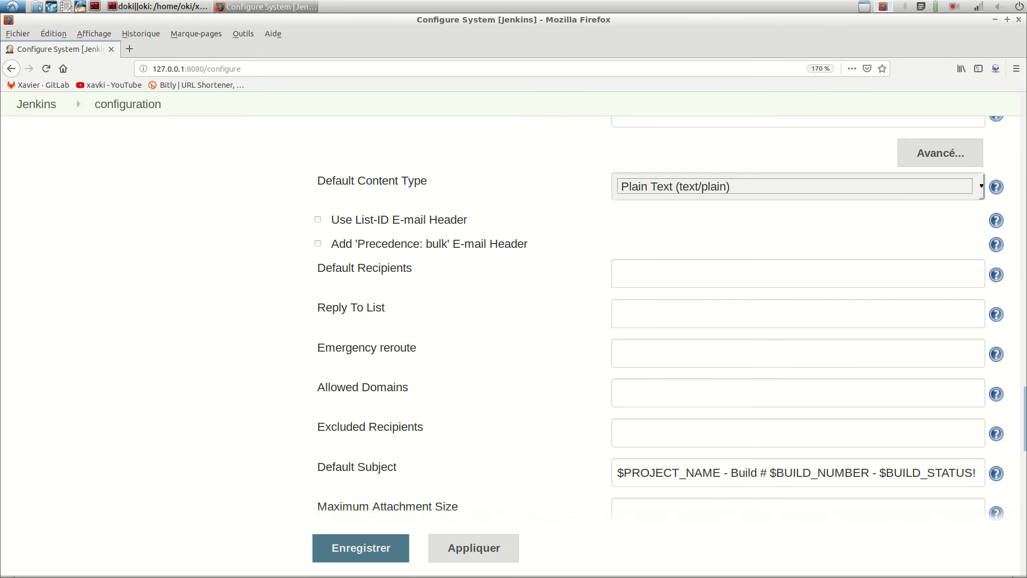
{"action": "key", "text": "Down"}
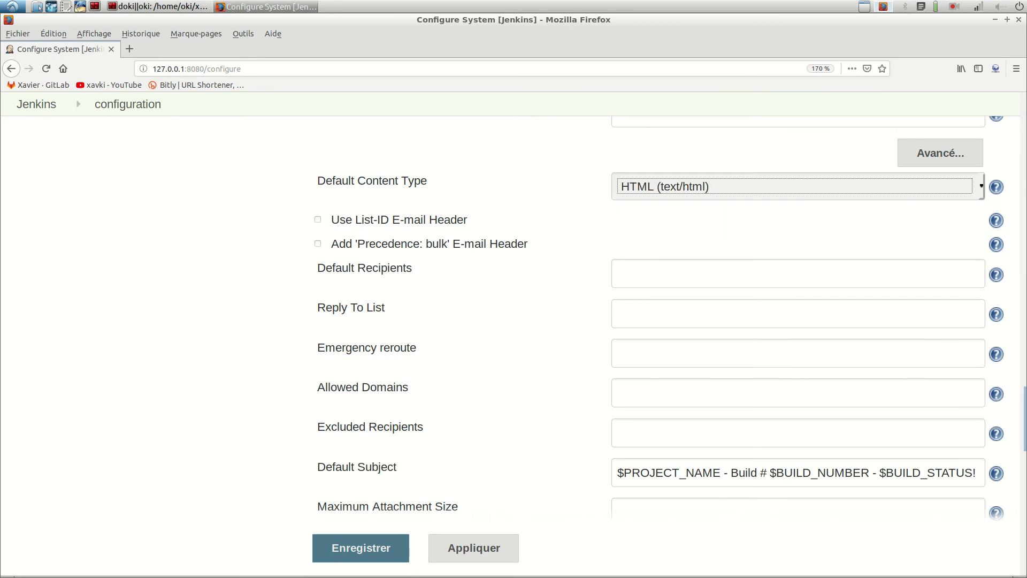
Examine the Reply To List field and the Default Content template with its build variables.
{"action": "scroll", "coordinate": [659, 318], "scroll_direction": "down", "scroll_amount": 3}
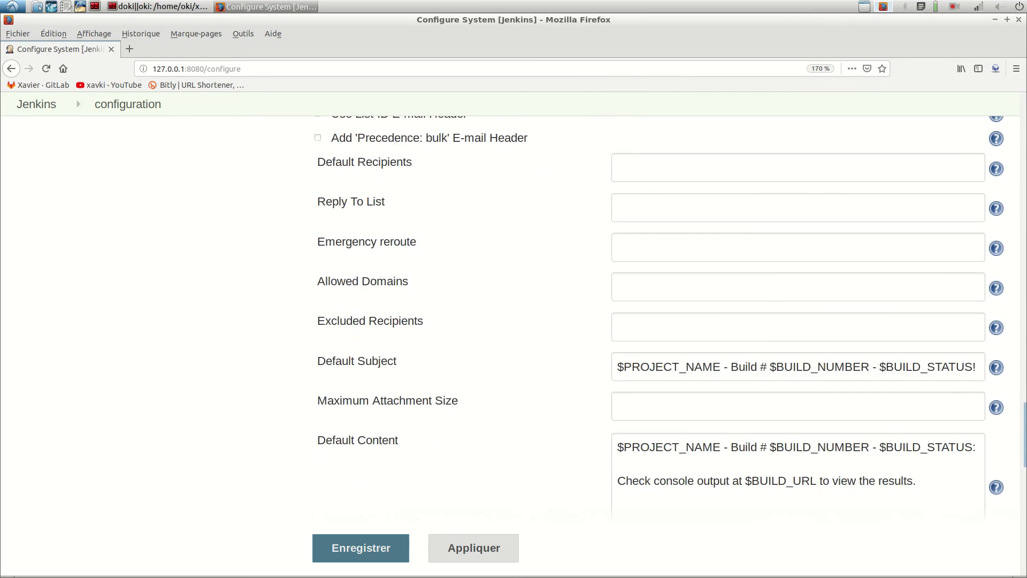
{"action": "left_click", "coordinate": [619, 207]}
{"action": "scroll", "coordinate": [671, 314], "scroll_direction": "down", "scroll_amount": 4}
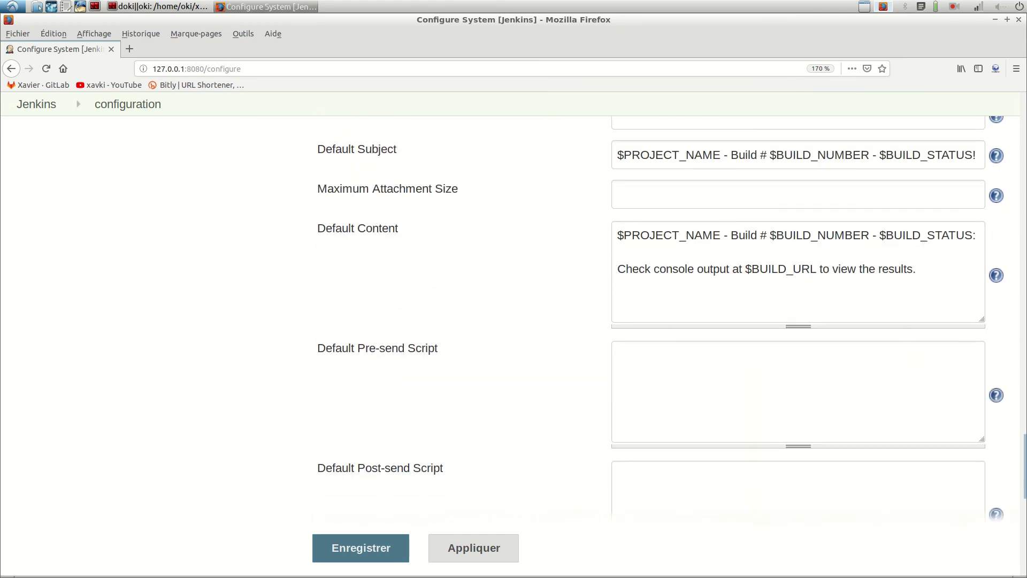
{"action": "left_click_drag", "start_coordinate": [917, 269], "coordinate": [624, 236]}
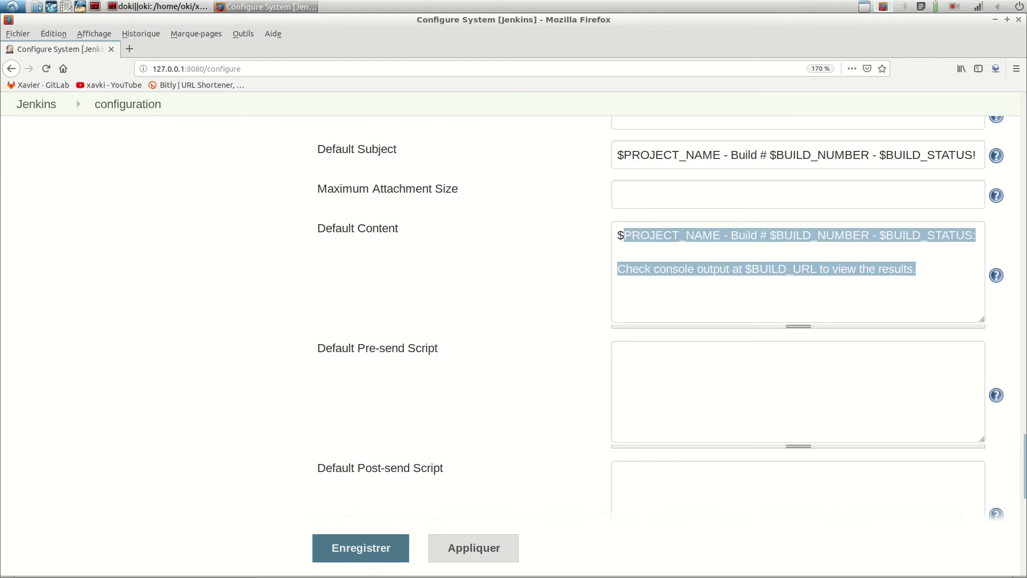
{"action": "double_click", "coordinate": [626, 236]}
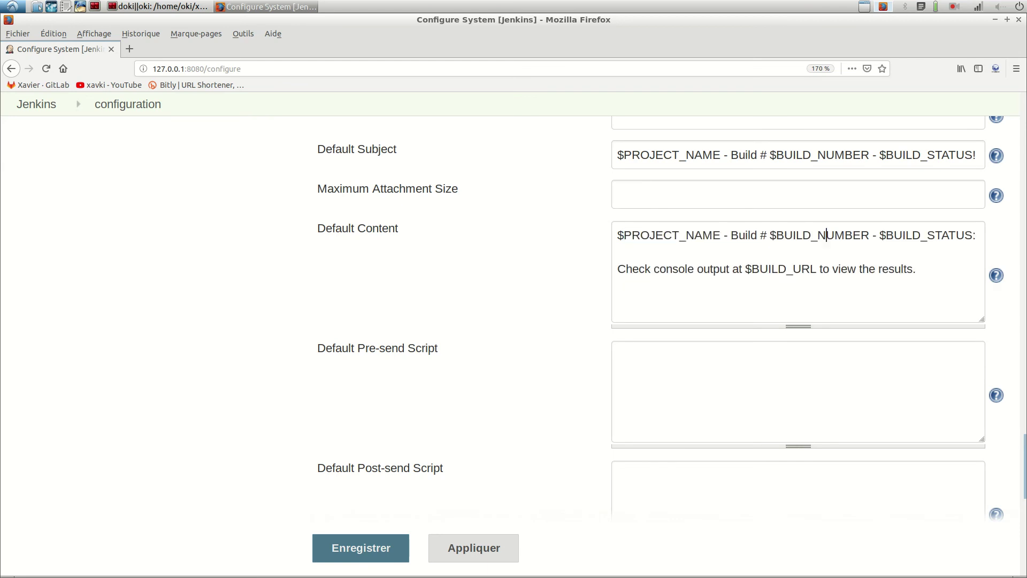
Inspect the build number, BUILD_STATUS and BUILD_URL variables in the Default Content template.
{"action": "double_click", "coordinate": [827, 235]}
{"action": "double_click", "coordinate": [929, 236]}
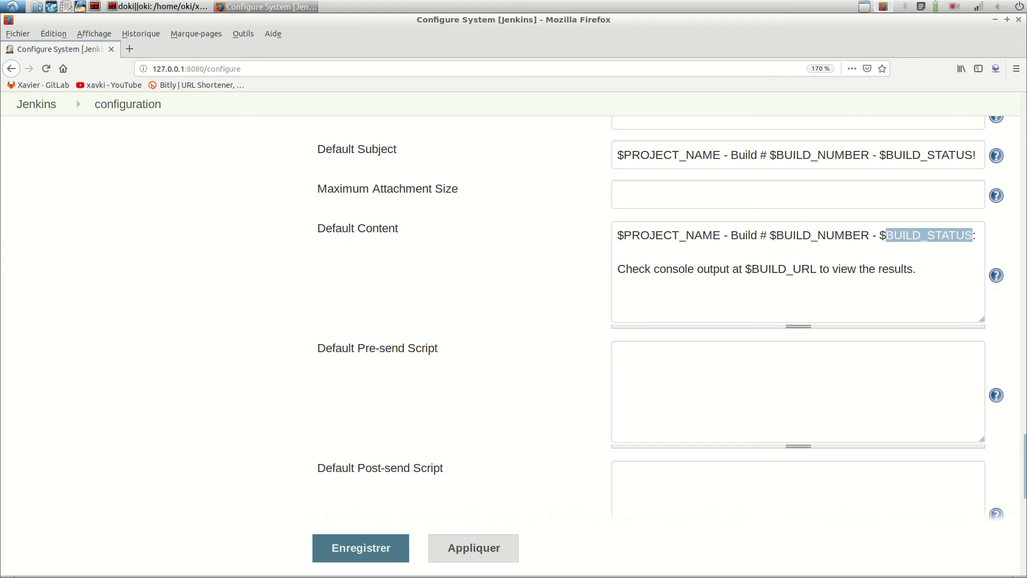
{"action": "double_click", "coordinate": [784, 269]}
{"action": "double_click", "coordinate": [929, 236]}
{"action": "left_click", "coordinate": [929, 236]}
Review the remaining extended e-mail options and the SMTP server and default e-mail suffix fields under Notification par email.
{"action": "scroll", "coordinate": [661, 318], "scroll_direction": "down", "scroll_amount": 5}
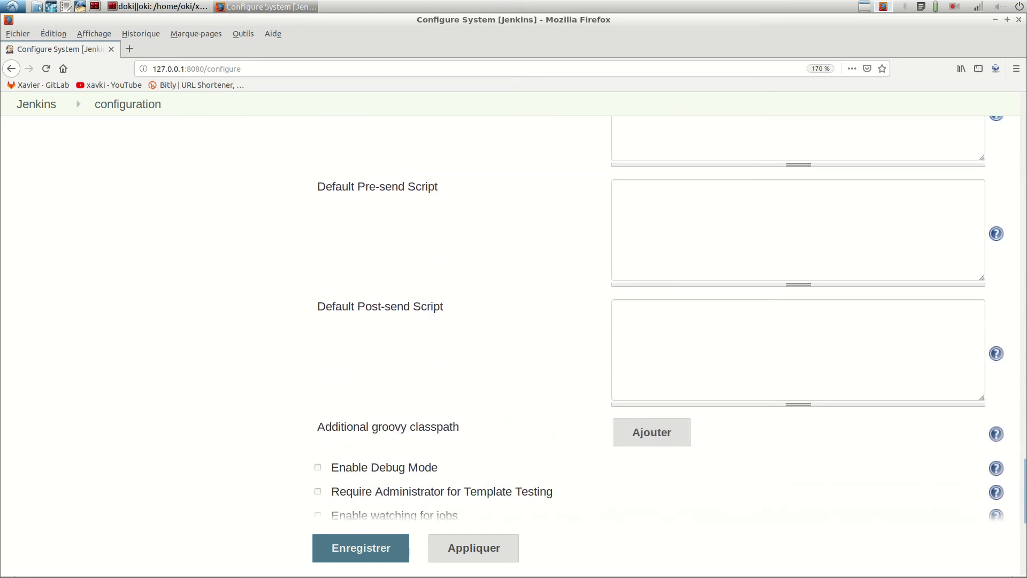
{"action": "scroll", "coordinate": [511, 346], "scroll_direction": "down", "scroll_amount": 5}
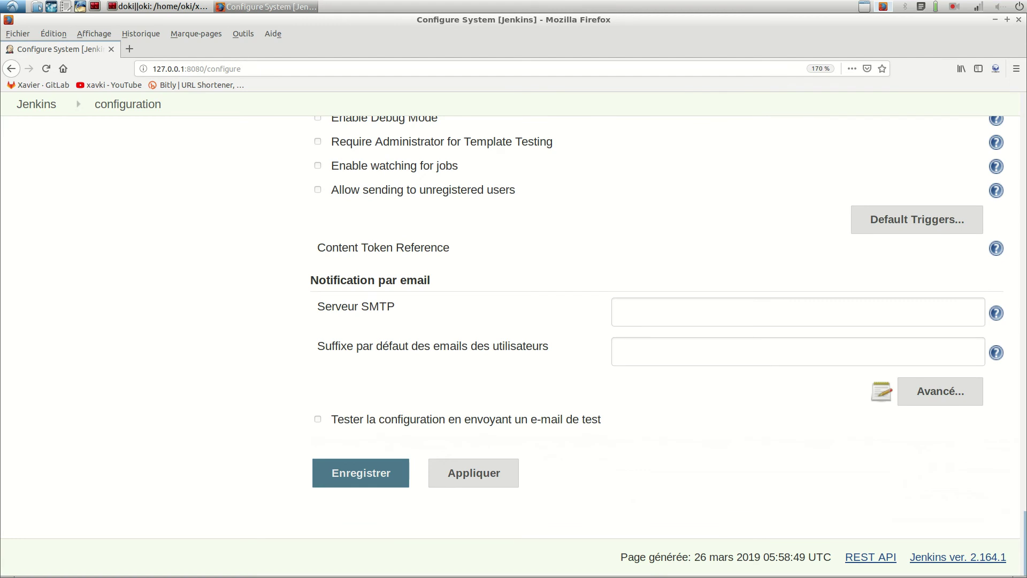
{"action": "left_click_drag", "start_coordinate": [430, 280], "coordinate": [310, 280]}
{"action": "left_click", "coordinate": [310, 279]}
{"action": "left_click_drag", "start_coordinate": [424, 346], "coordinate": [549, 346]}
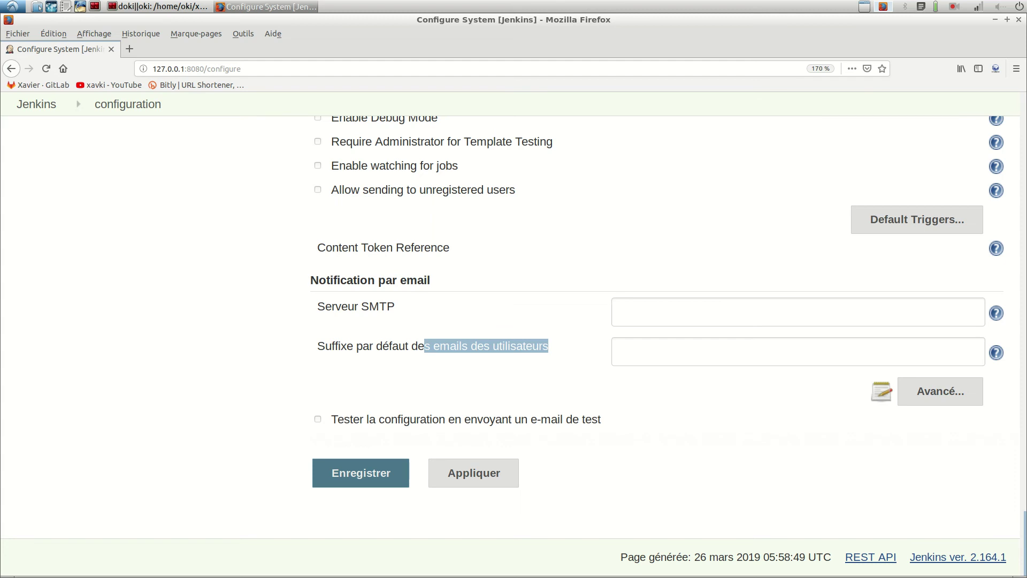
{"action": "scroll", "coordinate": [660, 314], "scroll_direction": "up", "scroll_amount": 15}
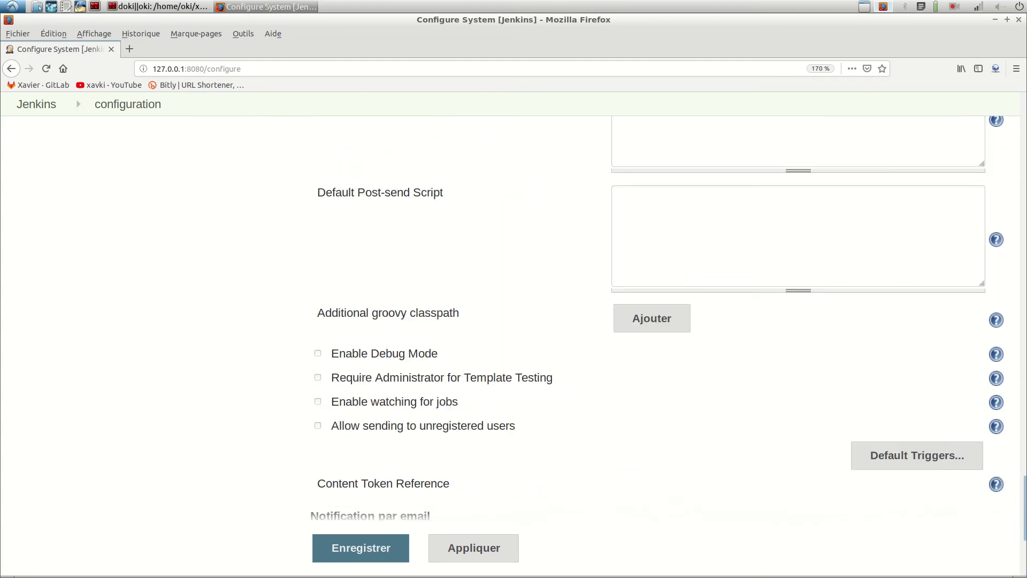
{"action": "scroll", "coordinate": [514, 321], "scroll_direction": "down", "scroll_amount": 15}
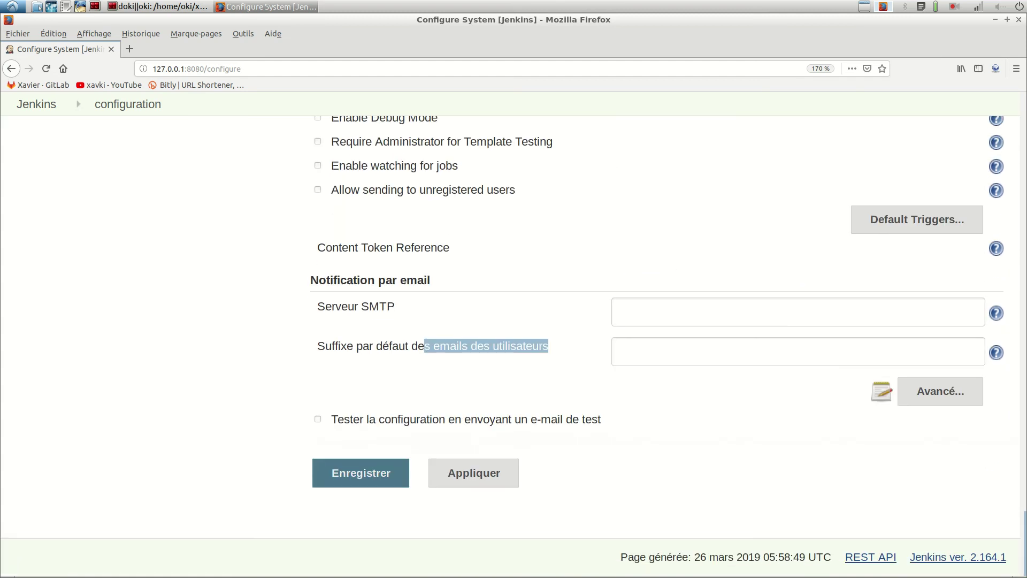
Save the system configuration and open the global security settings (Configurer la sécurité globale).
{"action": "left_click", "coordinate": [361, 473]}
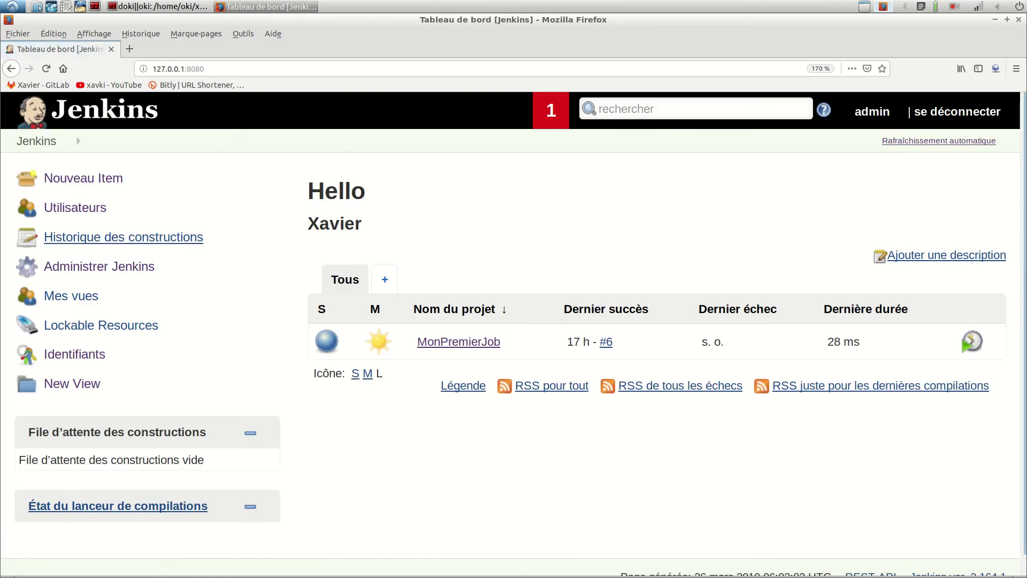
{"action": "left_click", "coordinate": [96, 266]}
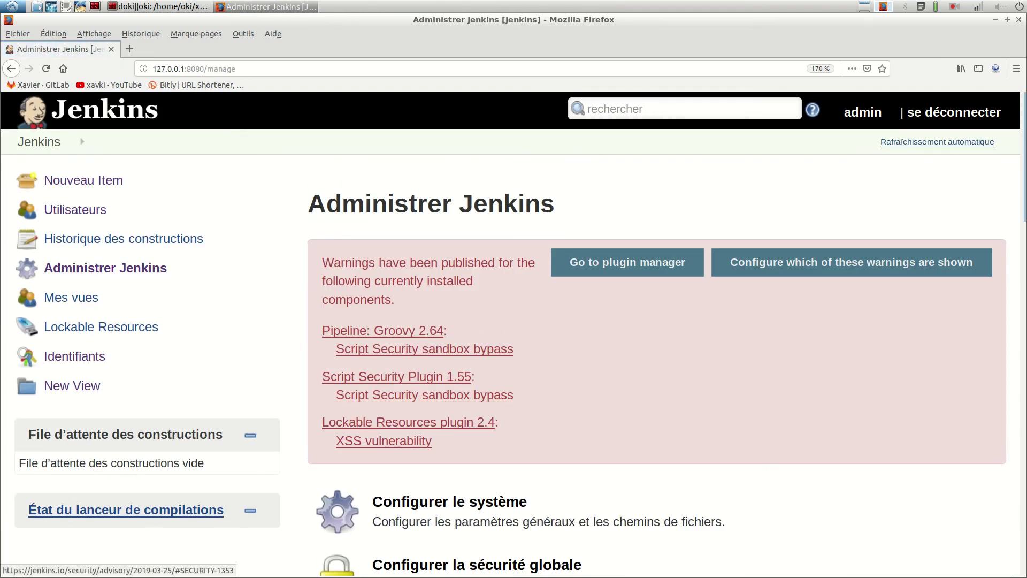
{"action": "scroll", "coordinate": [374, 420], "scroll_direction": "down", "scroll_amount": 3}
{"action": "left_click", "coordinate": [476, 407]}
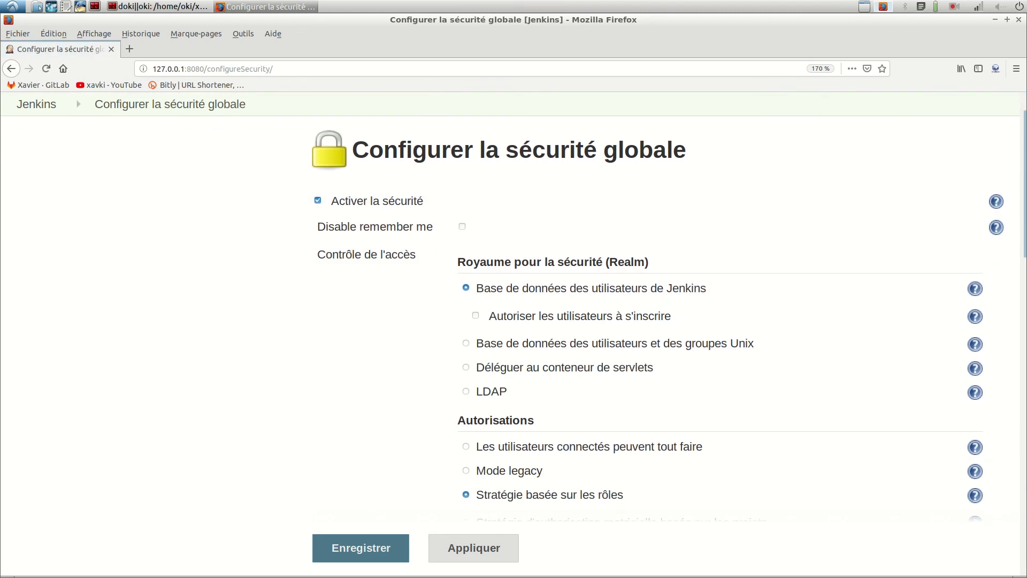
Review the security realm, the authorization strategies and the Markup Formatter choices.
{"action": "scroll", "coordinate": [658, 321], "scroll_direction": "down", "scroll_amount": 2}
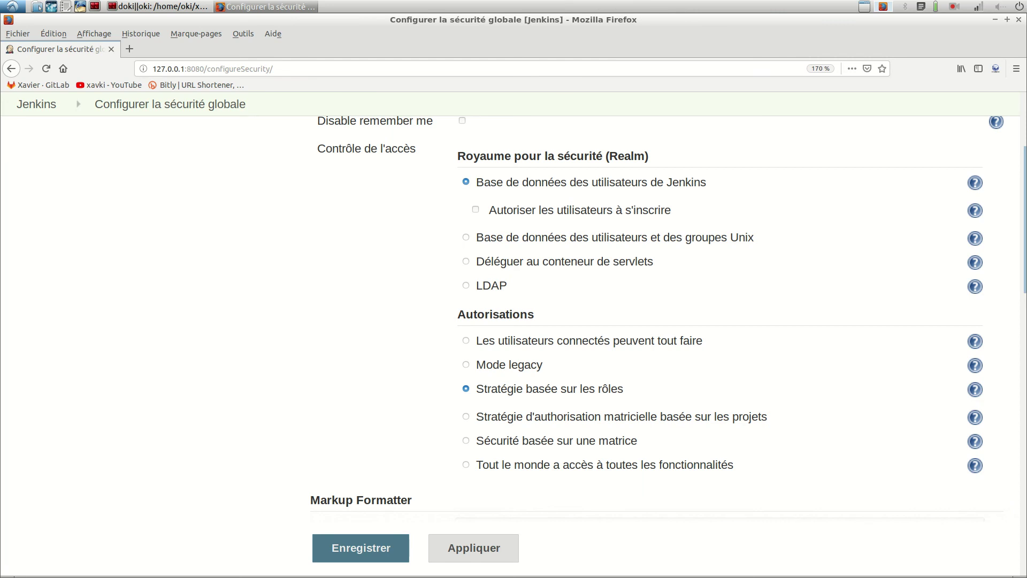
{"action": "scroll", "coordinate": [669, 314], "scroll_direction": "down", "scroll_amount": 2}
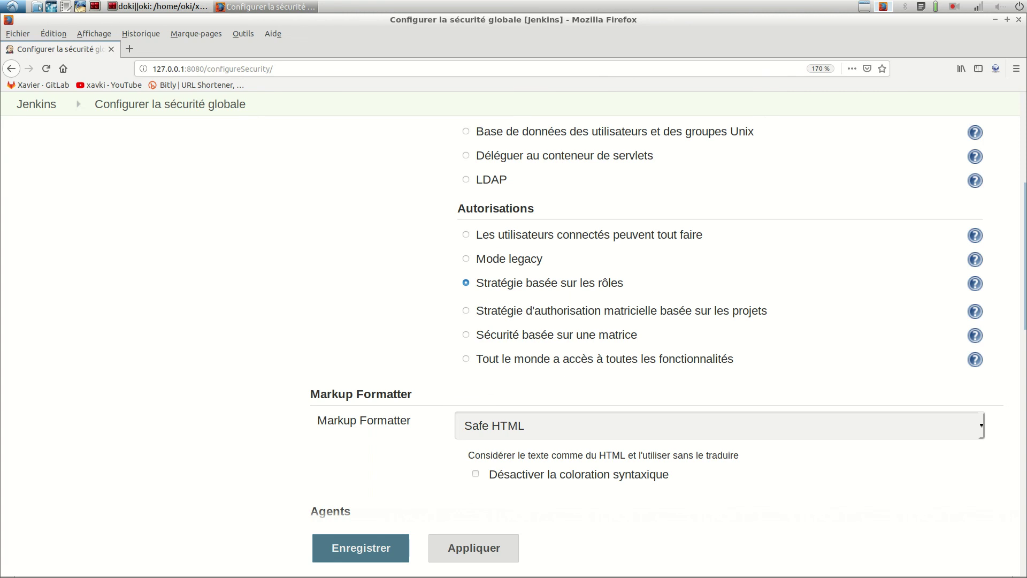
{"action": "scroll", "coordinate": [669, 321], "scroll_direction": "down", "scroll_amount": 3}
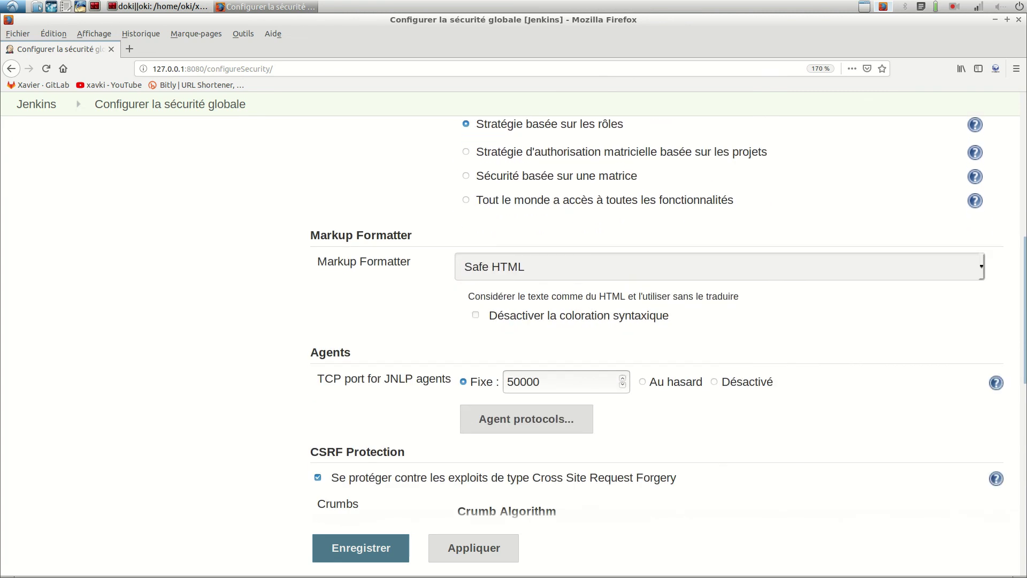
{"action": "key", "text": "alt+Down"}
{"action": "key", "text": "Return"}
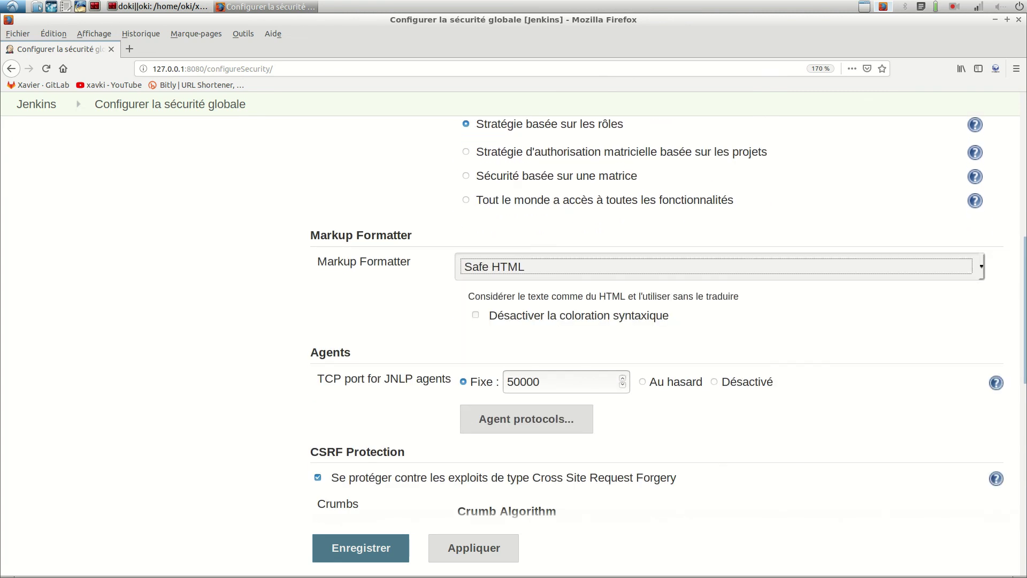
Review the remaining security settings, from the JNLP agent port and CSRF Protection down to API Token and SSH Server.
{"action": "scroll", "coordinate": [668, 321], "scroll_direction": "down", "scroll_amount": 3}
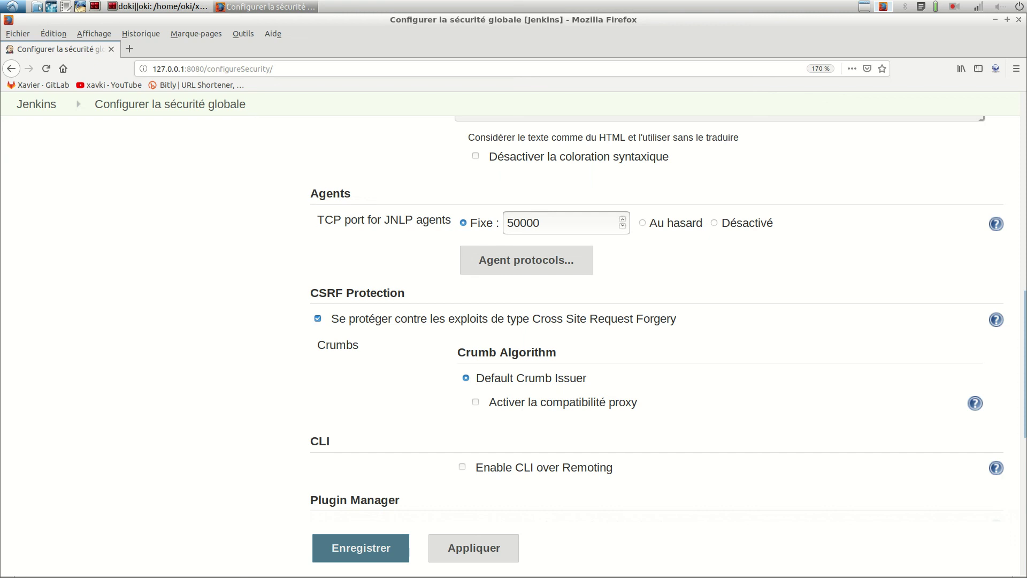
{"action": "key", "text": "Tab"}
{"action": "scroll", "coordinate": [657, 317], "scroll_direction": "down", "scroll_amount": 4}
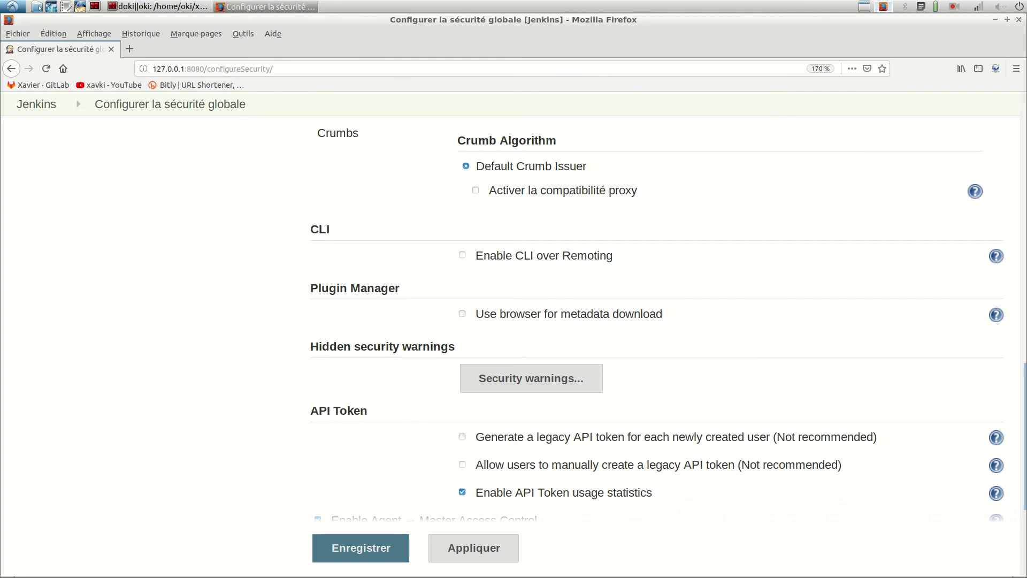
{"action": "scroll", "coordinate": [657, 320], "scroll_direction": "down", "scroll_amount": 2}
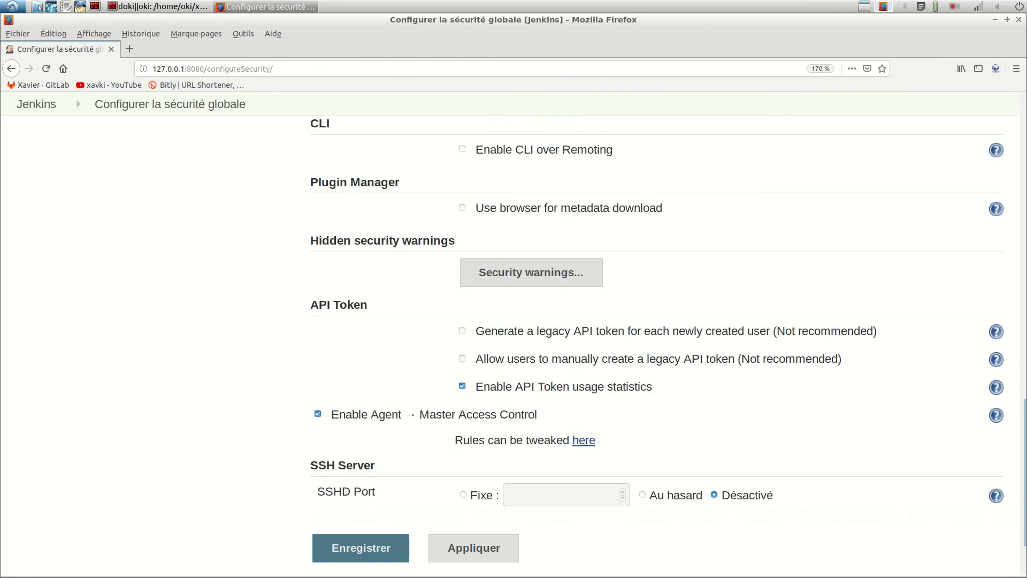
{"action": "scroll", "coordinate": [657, 339], "scroll_direction": "down", "scroll_amount": 2}
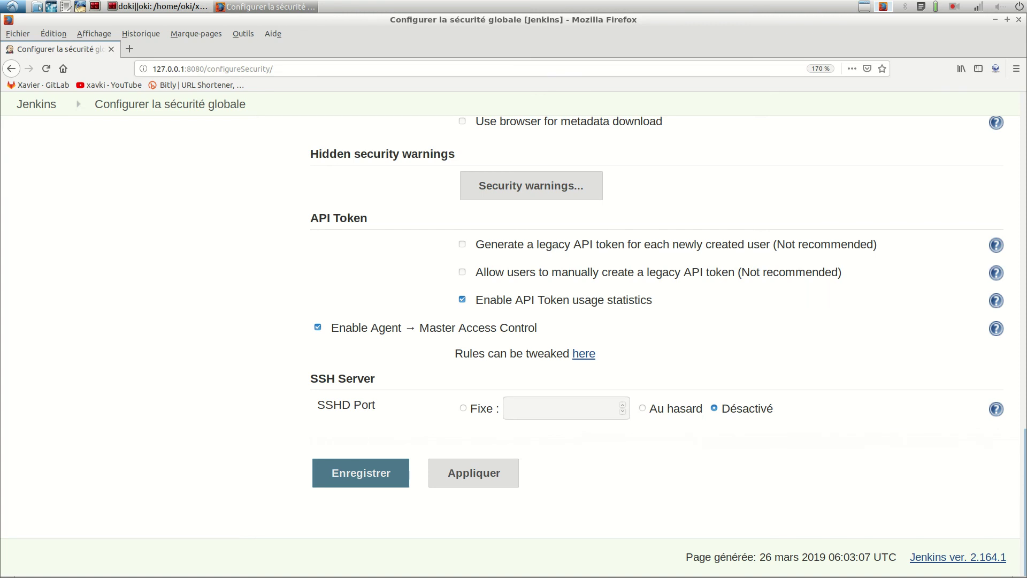
Return to the Administrer Jenkins page and look through its list of administration tools.
{"action": "scroll", "coordinate": [657, 339], "scroll_direction": "up", "scroll_amount": 10}
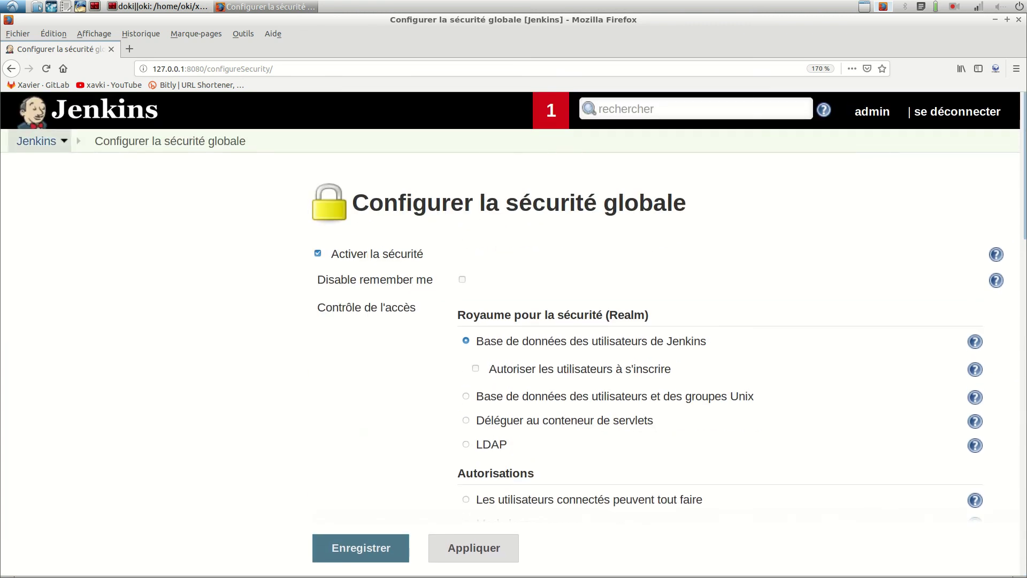
{"action": "left_click", "coordinate": [36, 141]}
{"action": "left_click", "coordinate": [99, 267]}
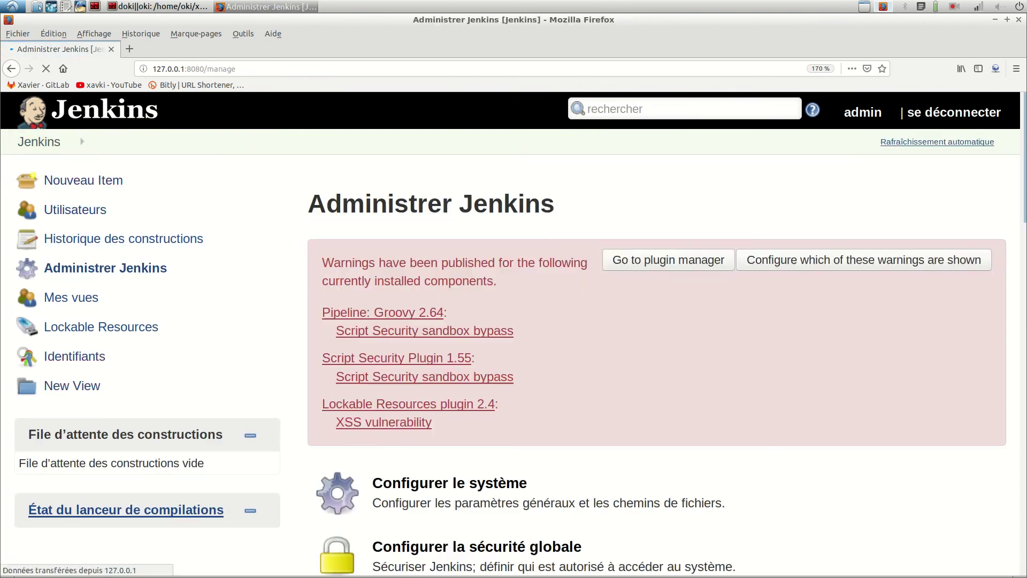
{"action": "scroll", "coordinate": [99, 267], "scroll_direction": "down", "scroll_amount": 1}
{"action": "scroll", "coordinate": [657, 342], "scroll_direction": "down", "scroll_amount": 10}
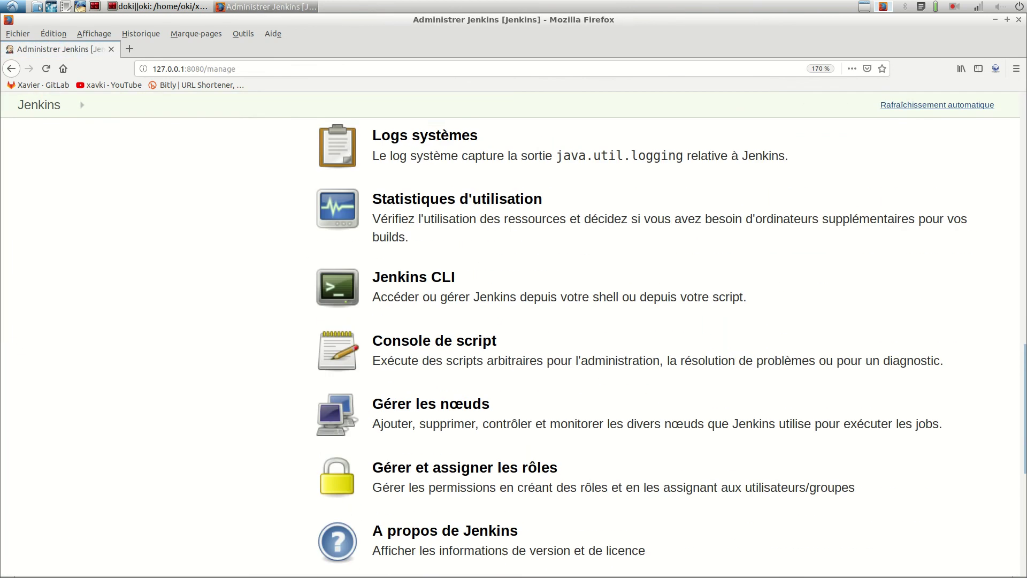
{"action": "scroll", "coordinate": [657, 342], "scroll_direction": "down", "scroll_amount": 2}
{"action": "scroll", "coordinate": [657, 342], "scroll_direction": "up", "scroll_amount": 13}
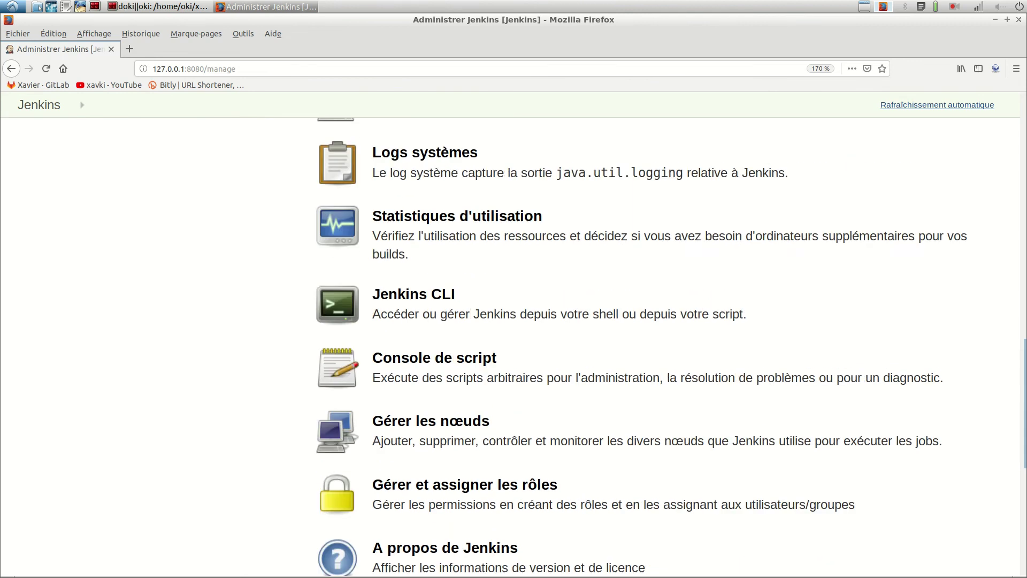